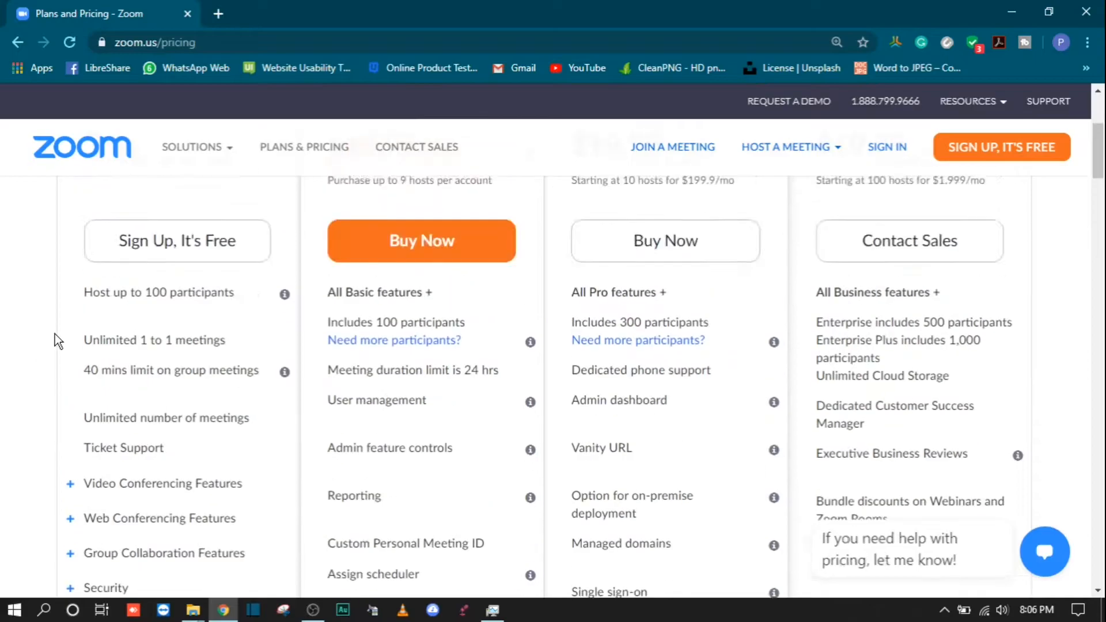
left_click(86, 149)
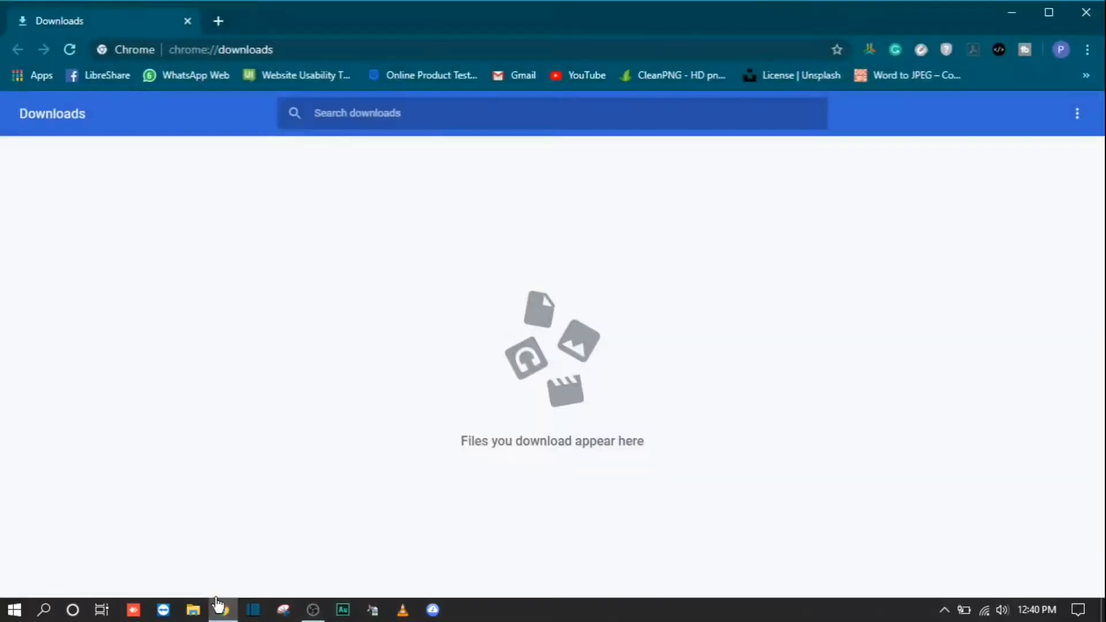
Step: Go to google.com and search for "zoom app"
left_click(300, 49)
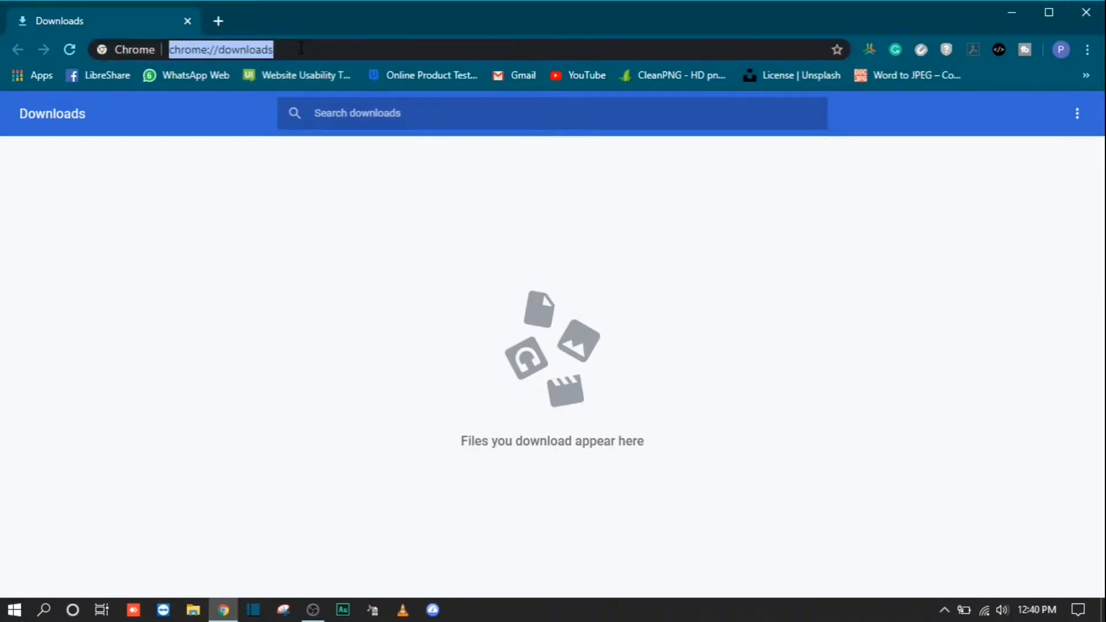
type("google.com")
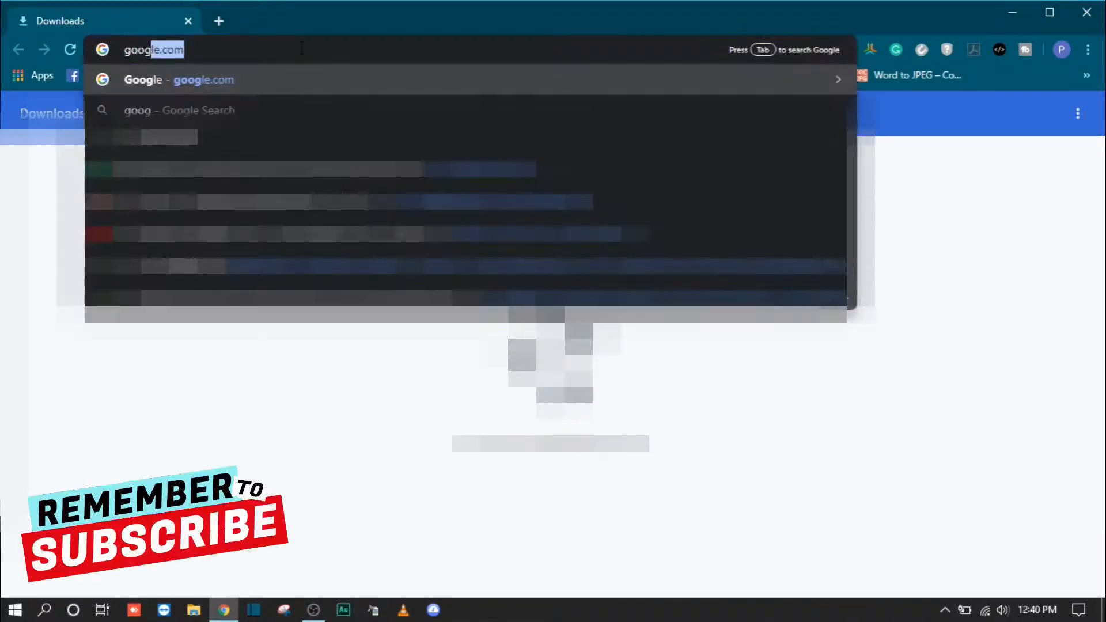
key("Return")
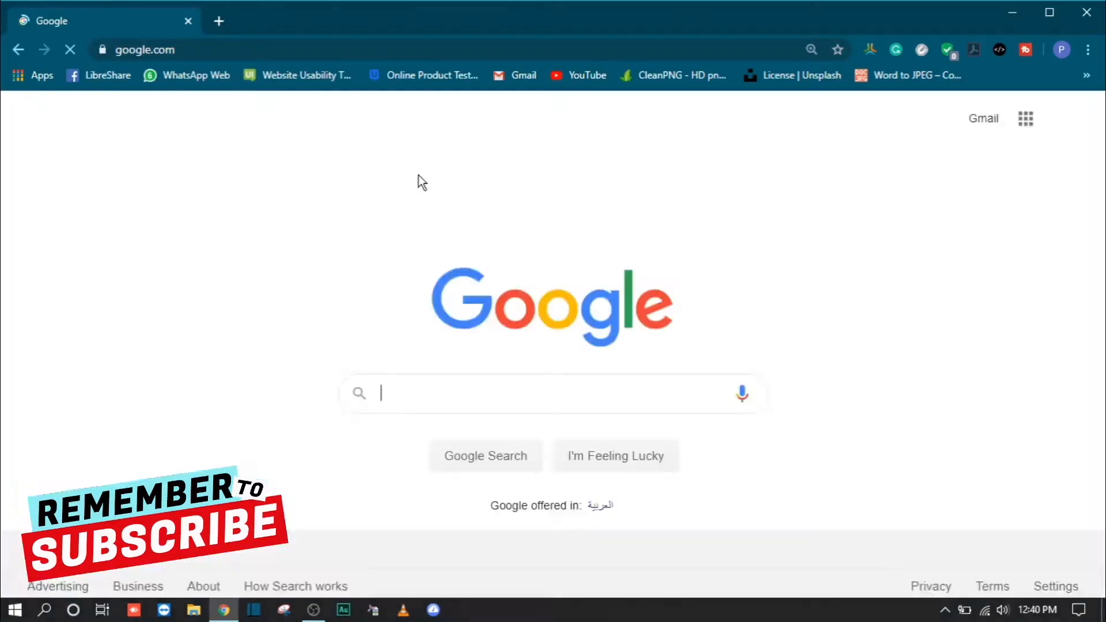
left_click(425, 393)
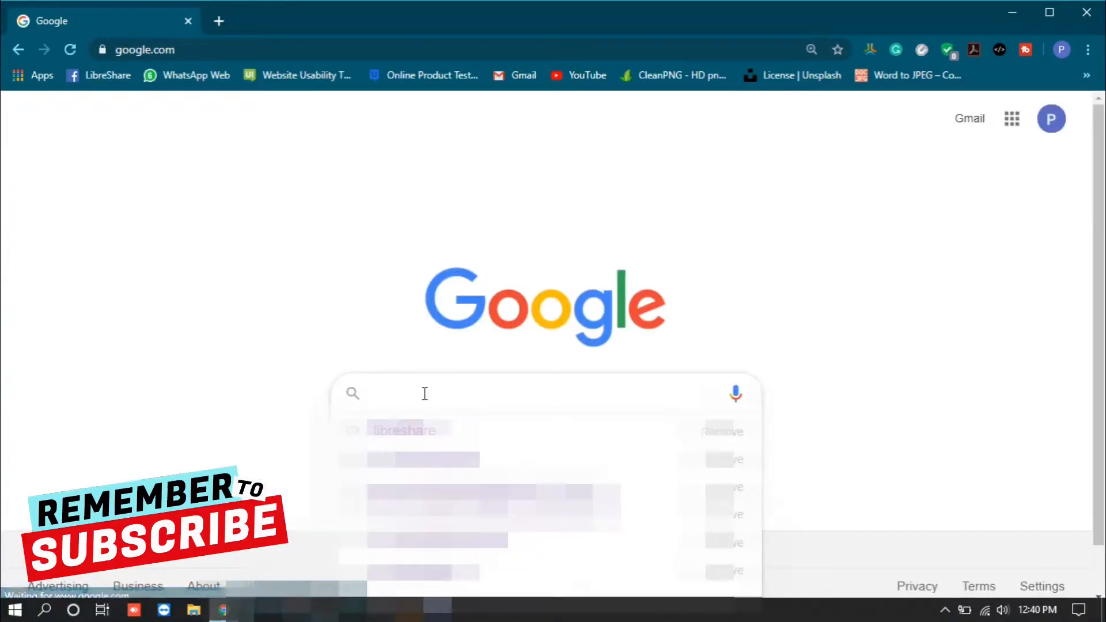
type("zoom a")
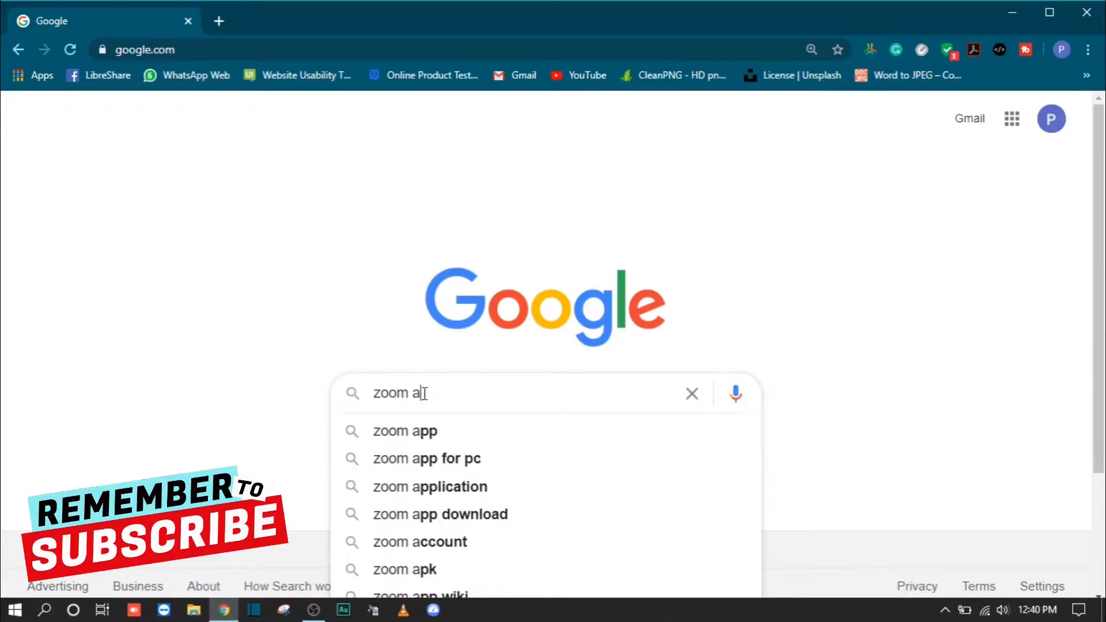
type("pp")
key("Return")
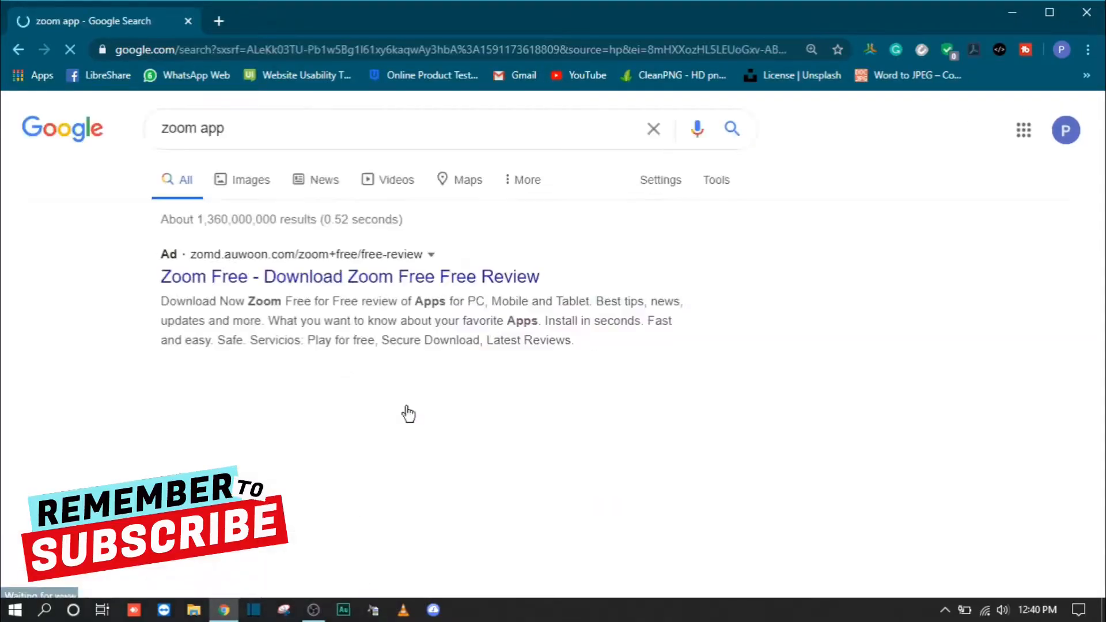
Step: Open the "Download Center - Zoom" search result in a new tab and switch to it
scroll(397, 403, "down", 4)
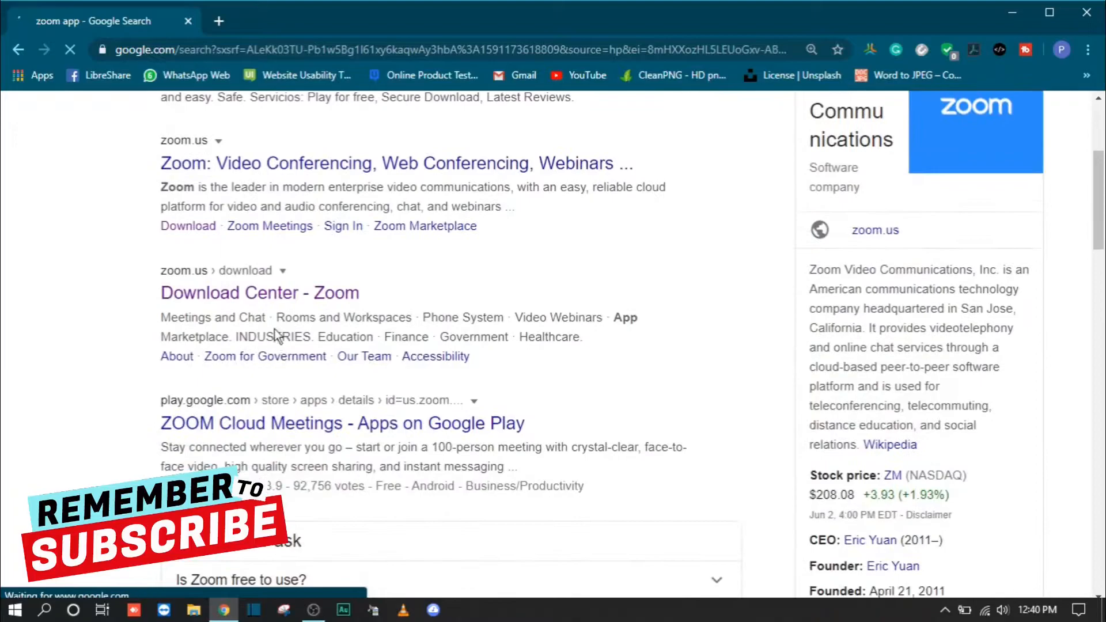
middle_click(272, 296)
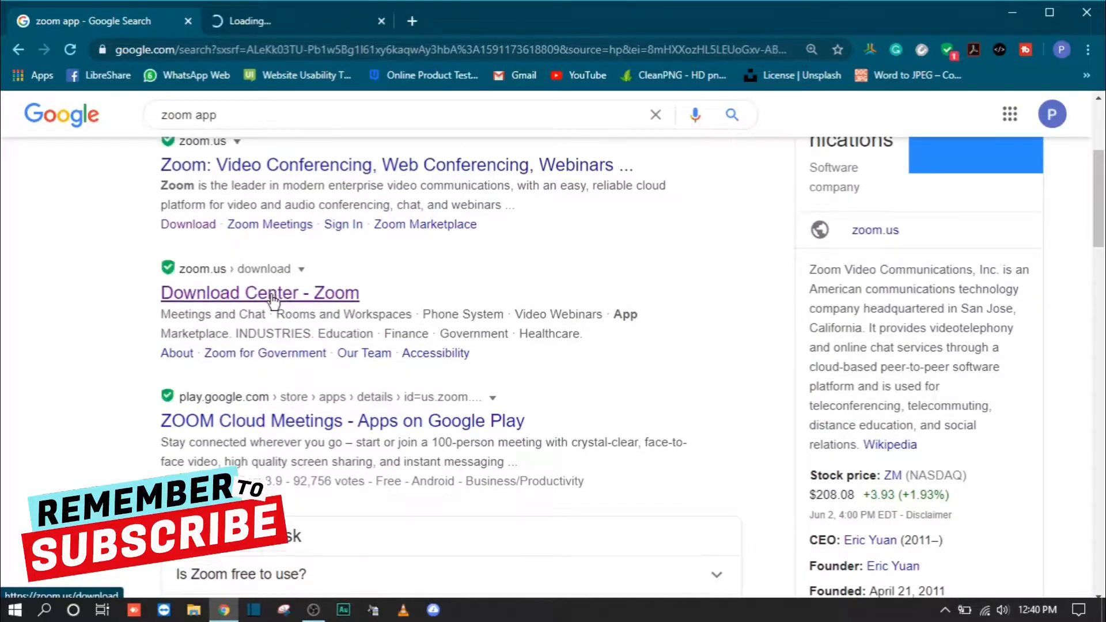
left_click(264, 24)
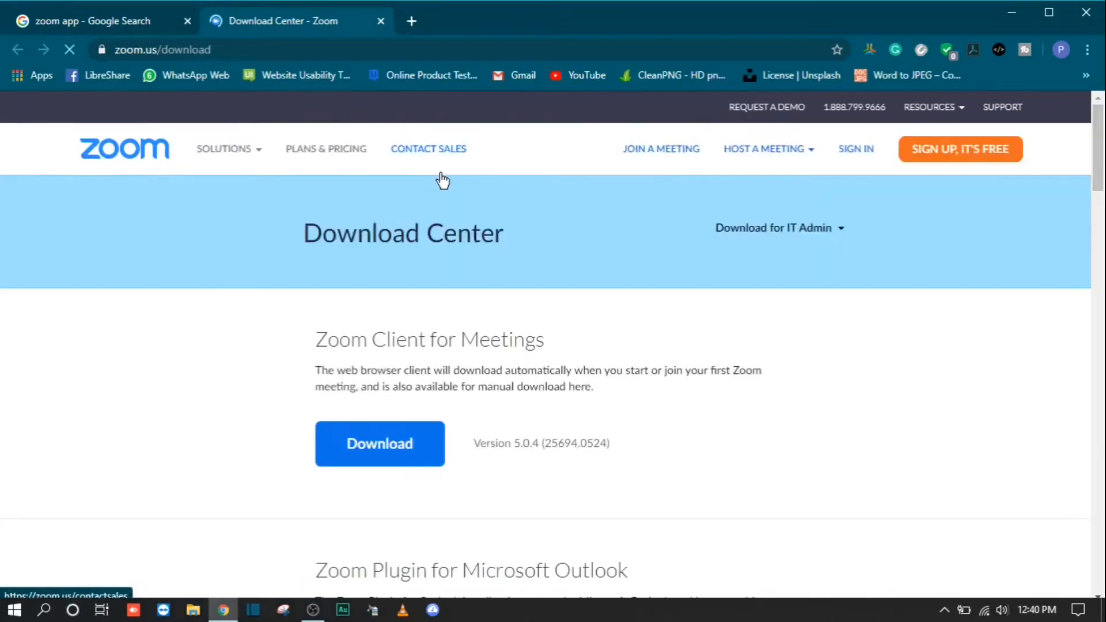
Step: Download Zoom Client for Meetings, run ZoomInstaller.exe and minimize the browser
scroll(693, 413, "down", 1)
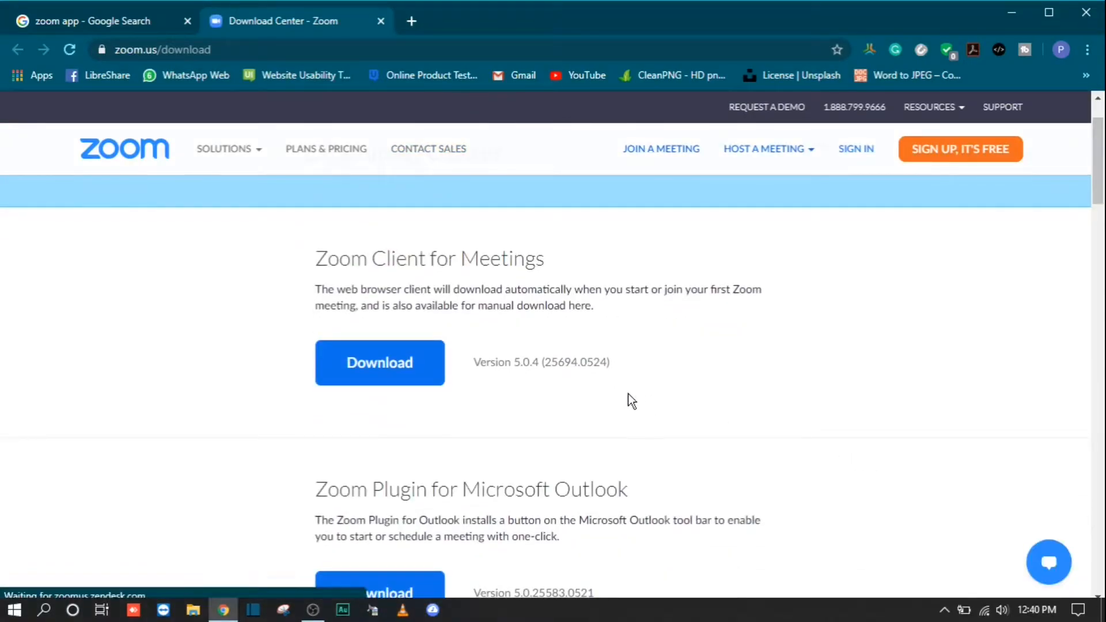
left_click(369, 375)
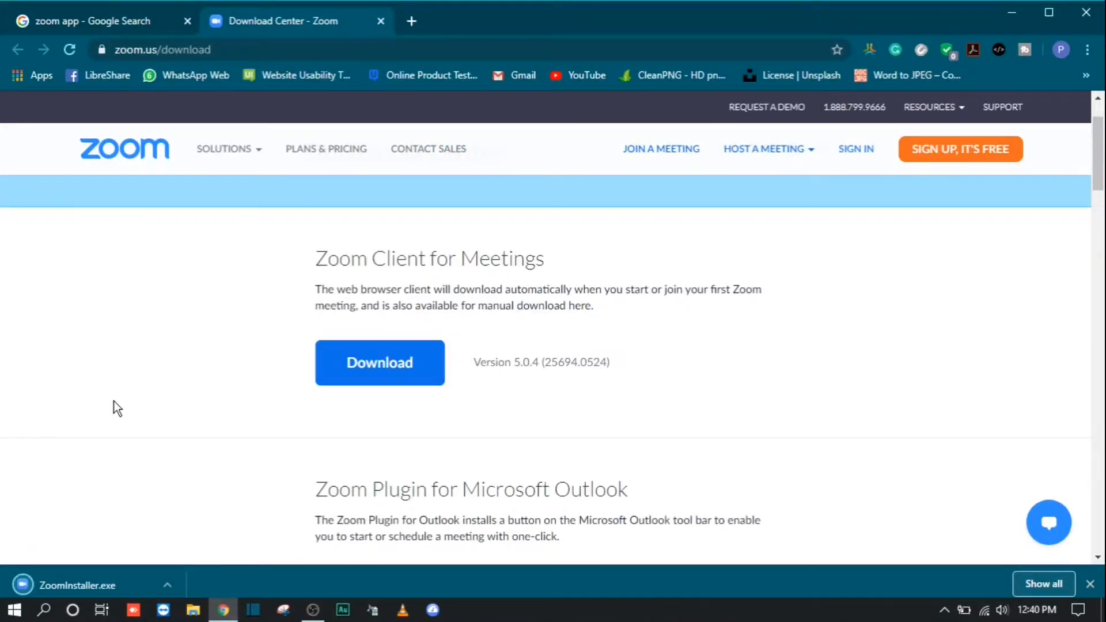
left_click(72, 580)
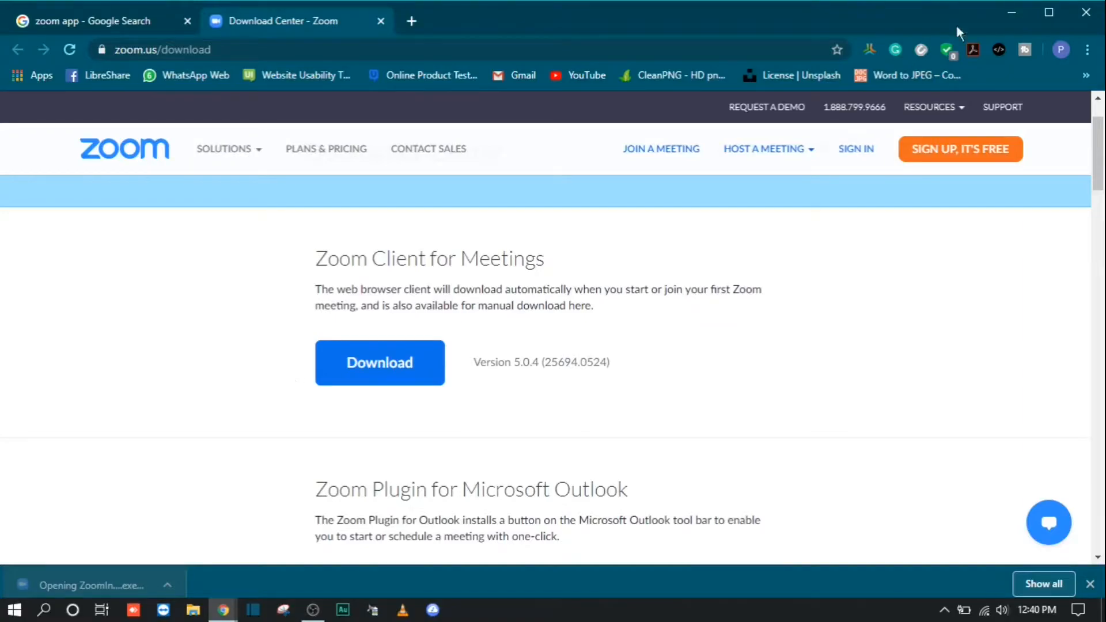
left_click(1009, 12)
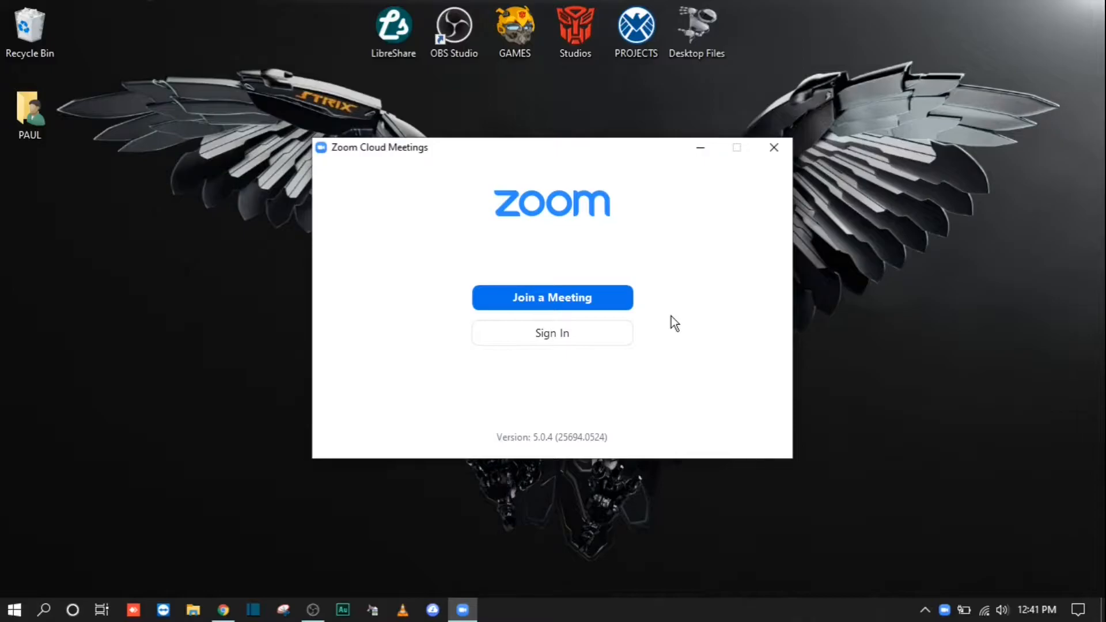
Step: Start a free sign-up from the Zoom client's sign-in screen and confirm the date of birth on the web page
left_click(528, 334)
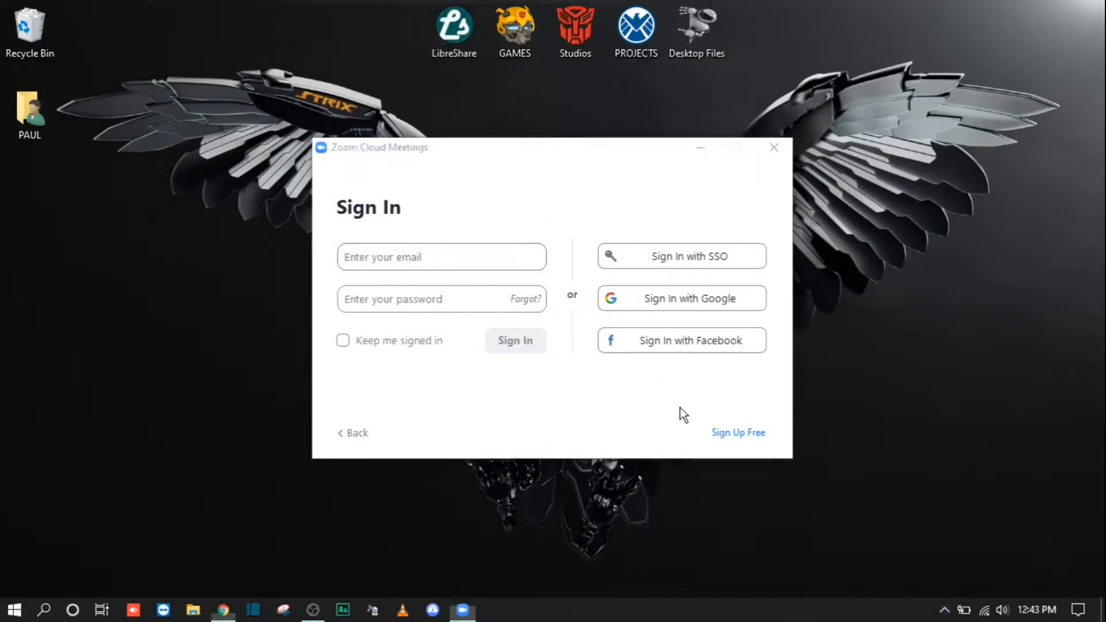
left_click(737, 432)
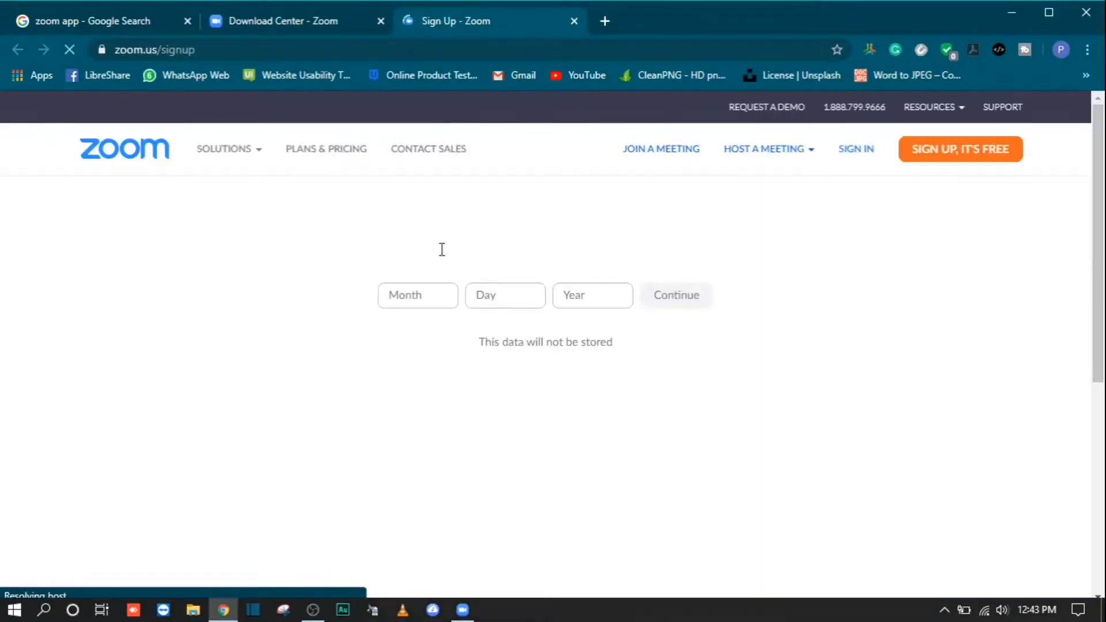
left_click(436, 302)
left_click(396, 414)
left_click(528, 297)
scroll(496, 496, "down", 2)
left_click(476, 388)
left_click(612, 295)
scroll(608, 424, "down", 8)
scroll(605, 423, "down", 3)
left_click(602, 422)
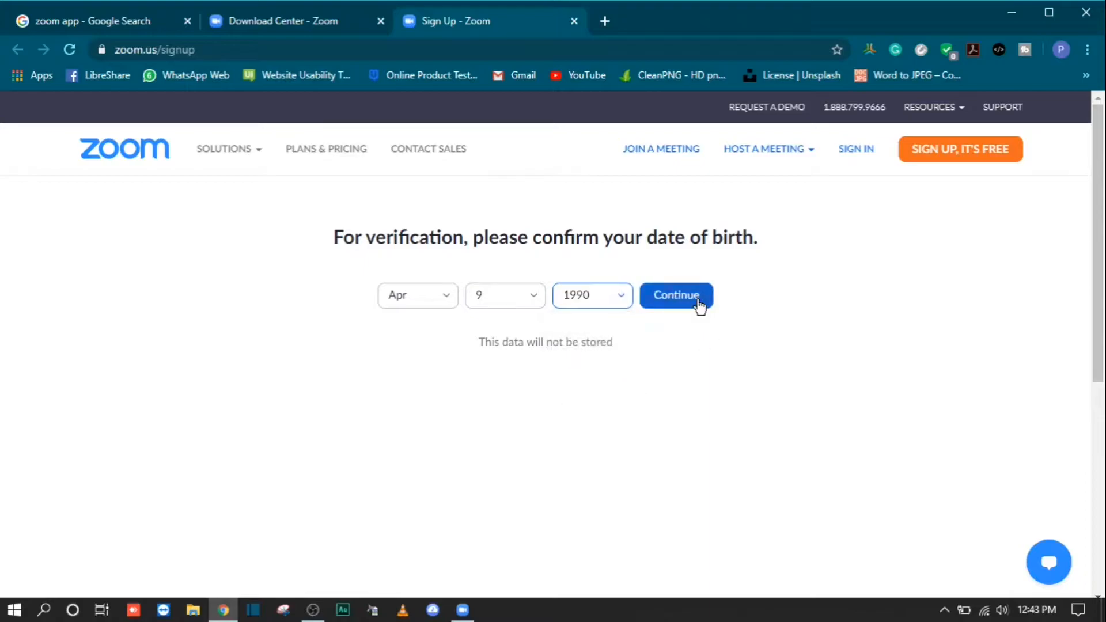
left_click(645, 296)
Step: Enter the work e-mail address and submit the free sign-up form
left_click(584, 302)
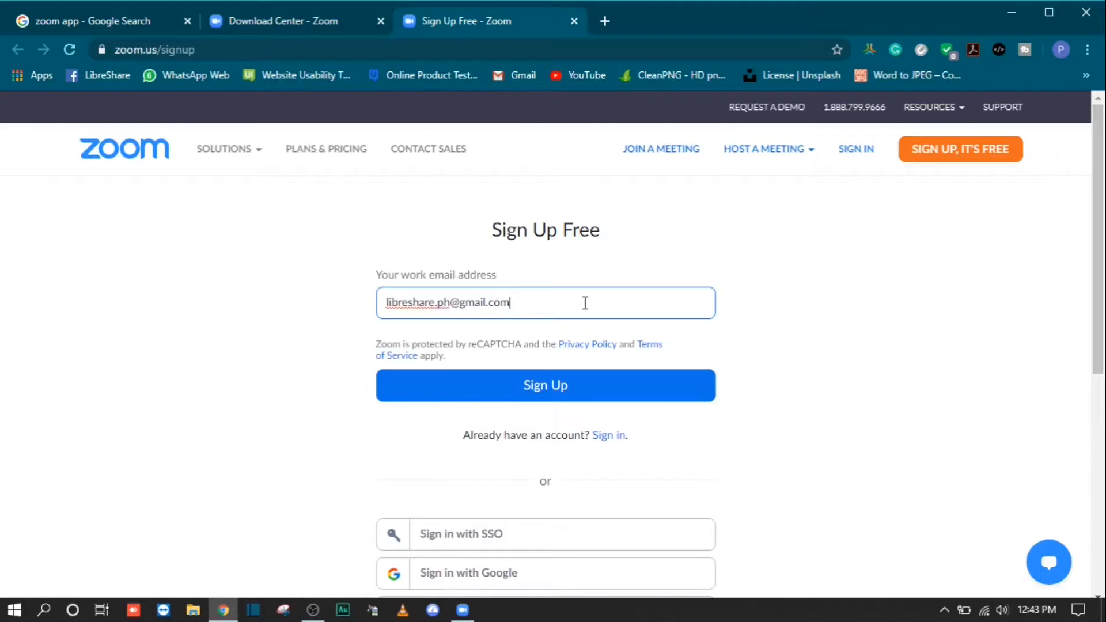
left_click(526, 386)
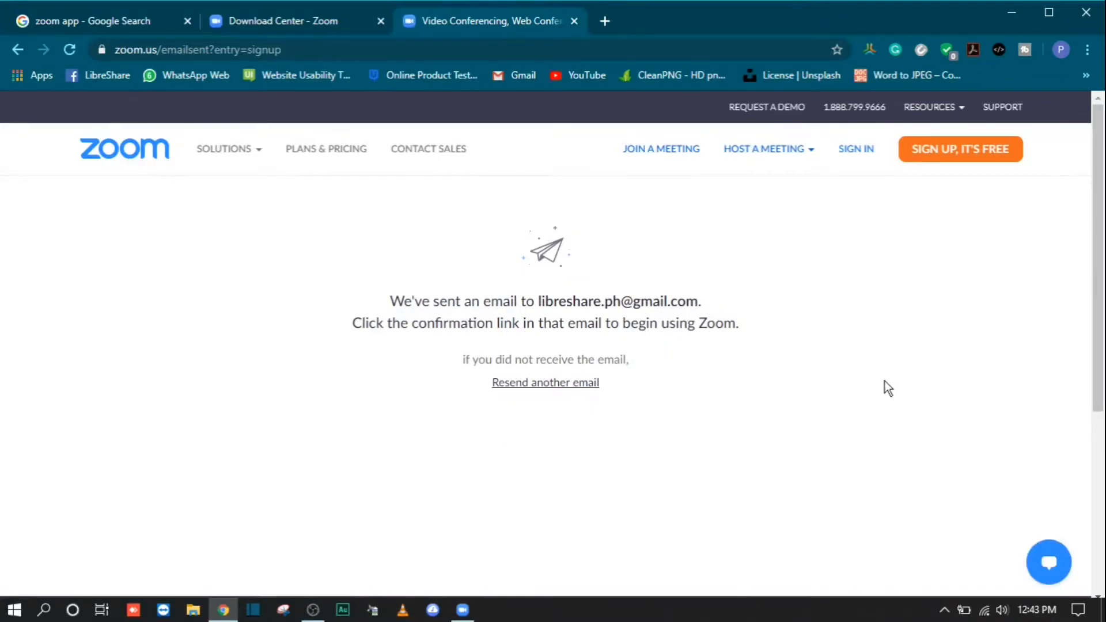
Step: Open the "Please activate your Zoom account" message in Gmail in a new tab and activate the account from it
left_click(606, 22)
left_click(515, 76)
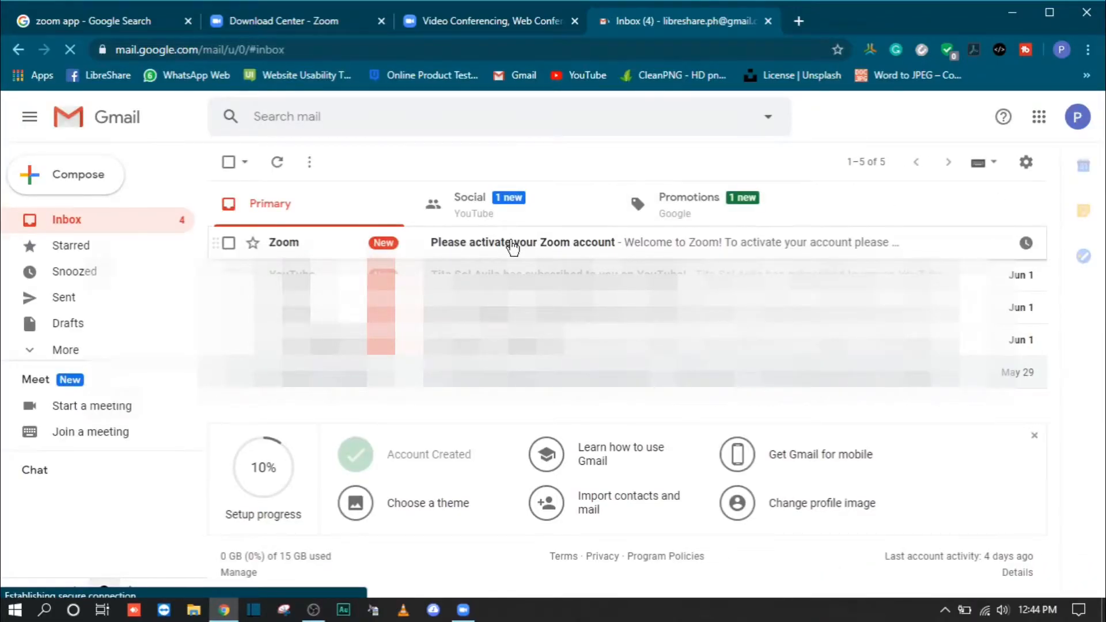
left_click(512, 247)
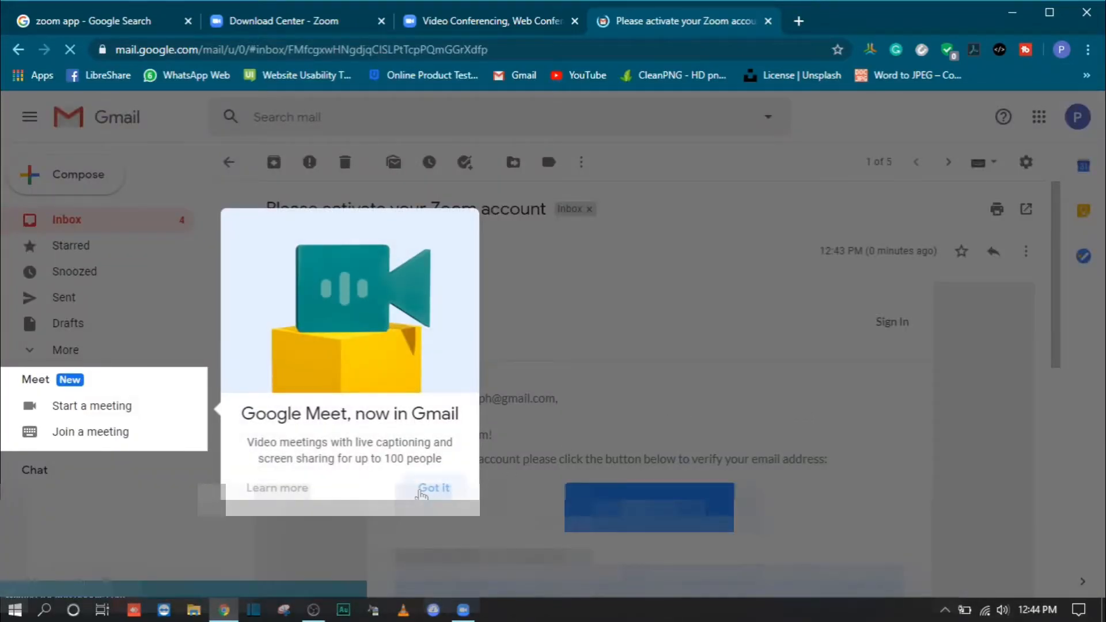
left_click(433, 488)
scroll(683, 399, "down", 2)
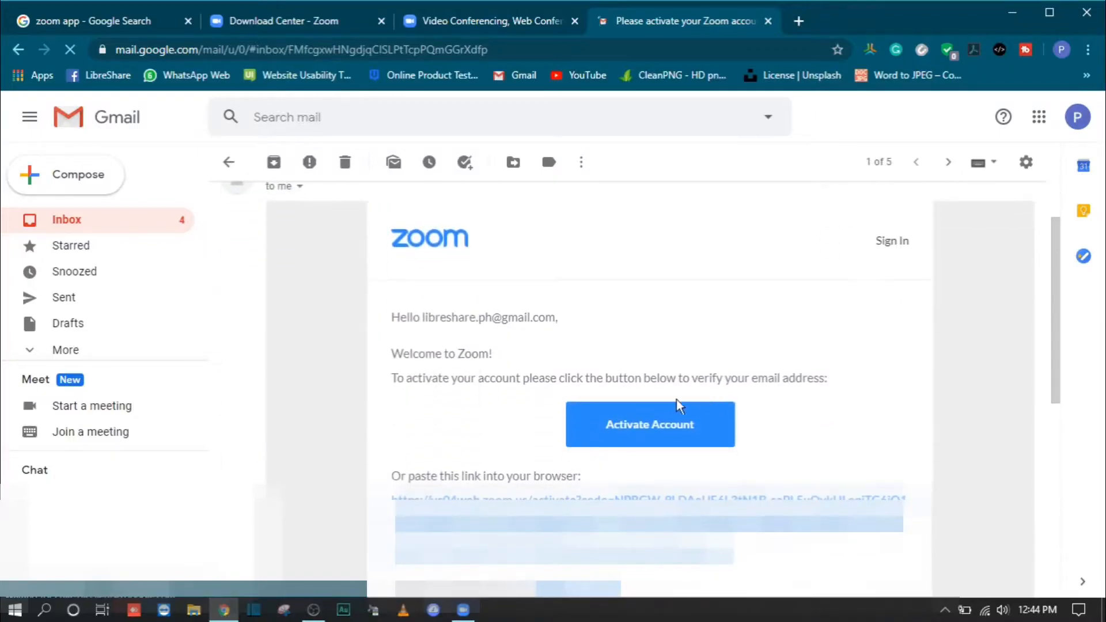
left_click(627, 419)
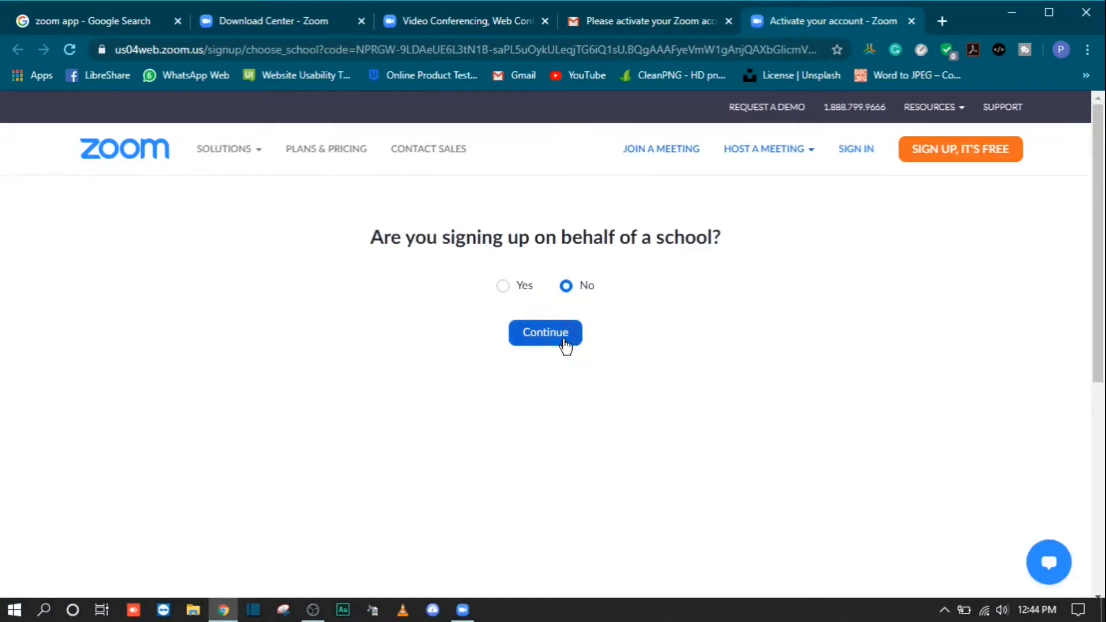
Step: Continue with No for the school question, then submit the account form with the first name, last name and confirmed account password
left_click(564, 340)
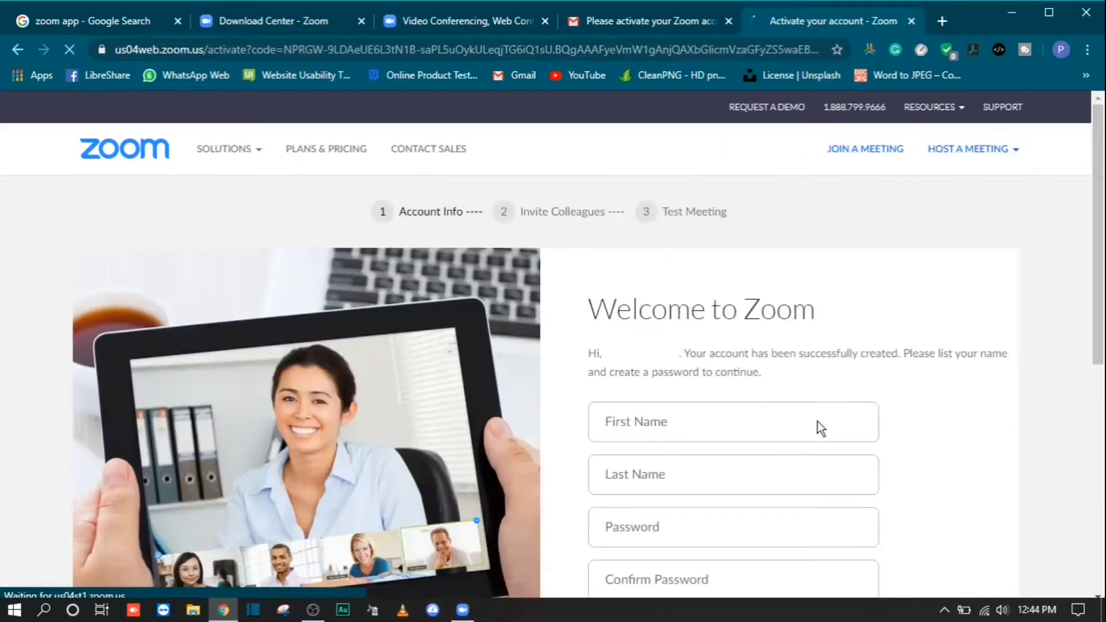
scroll(775, 358, "down", 1)
left_click(738, 338)
key("Tab")
key("Tab")
scroll(750, 434, "down", 3)
left_click(740, 433)
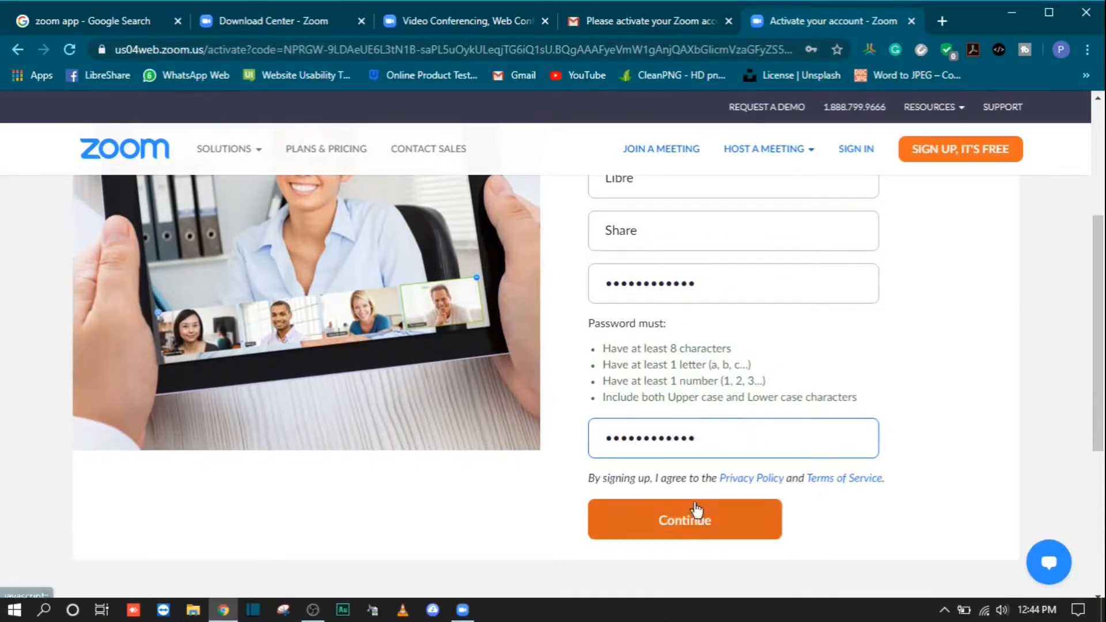
left_click(696, 509)
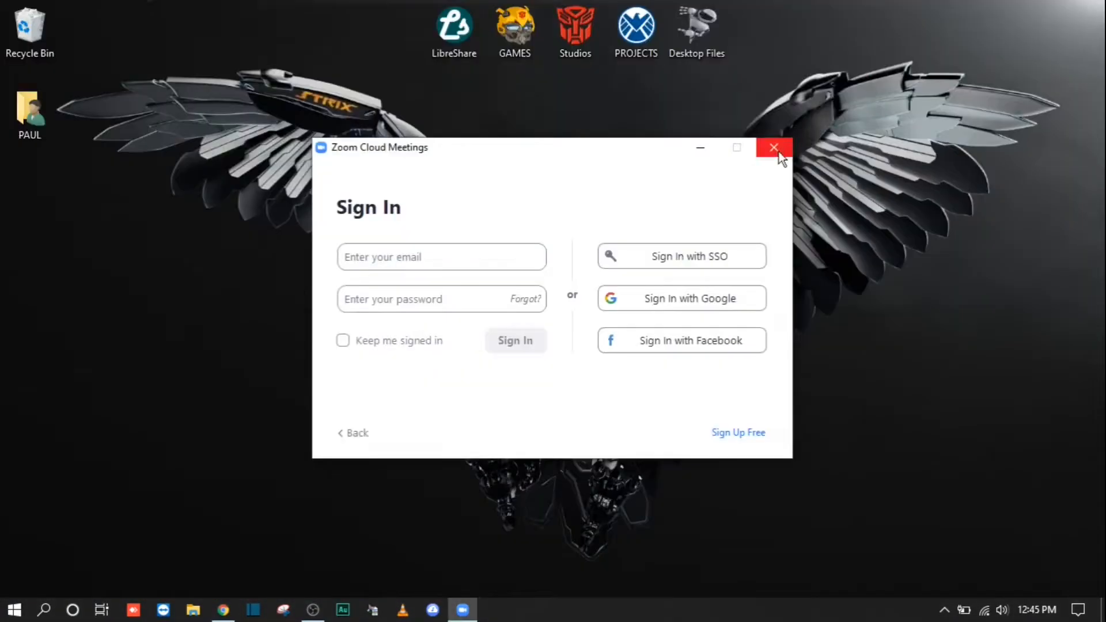
Step: Sign in to the Zoom desktop client with the account's e-mail and password, with Keep me signed in enabled
left_click(428, 257)
key("Tab")
type("*****")
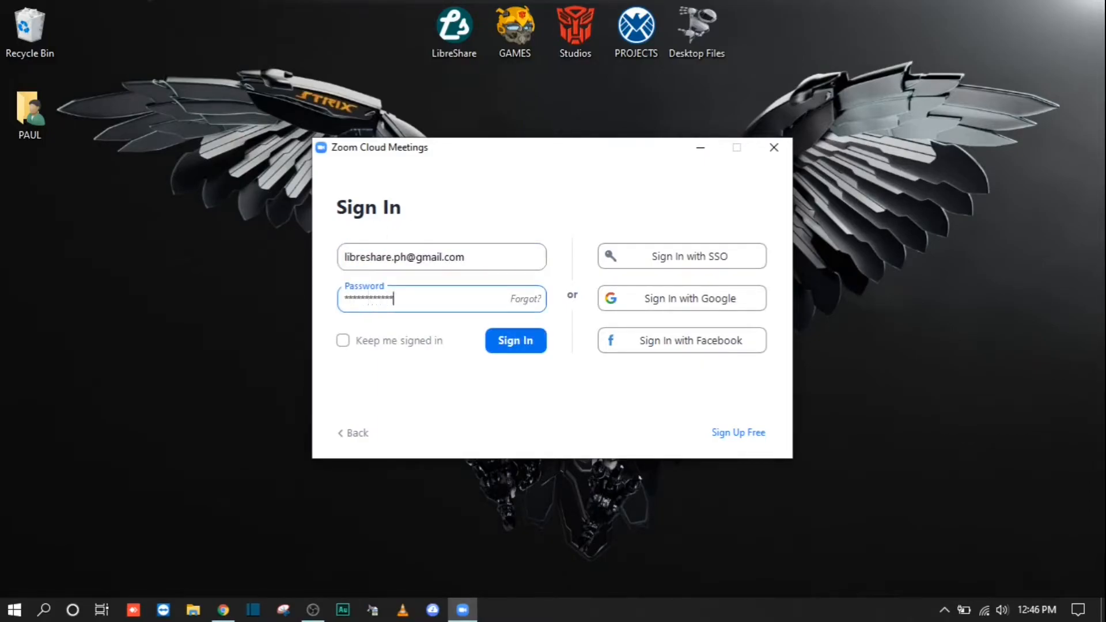
left_click(343, 341)
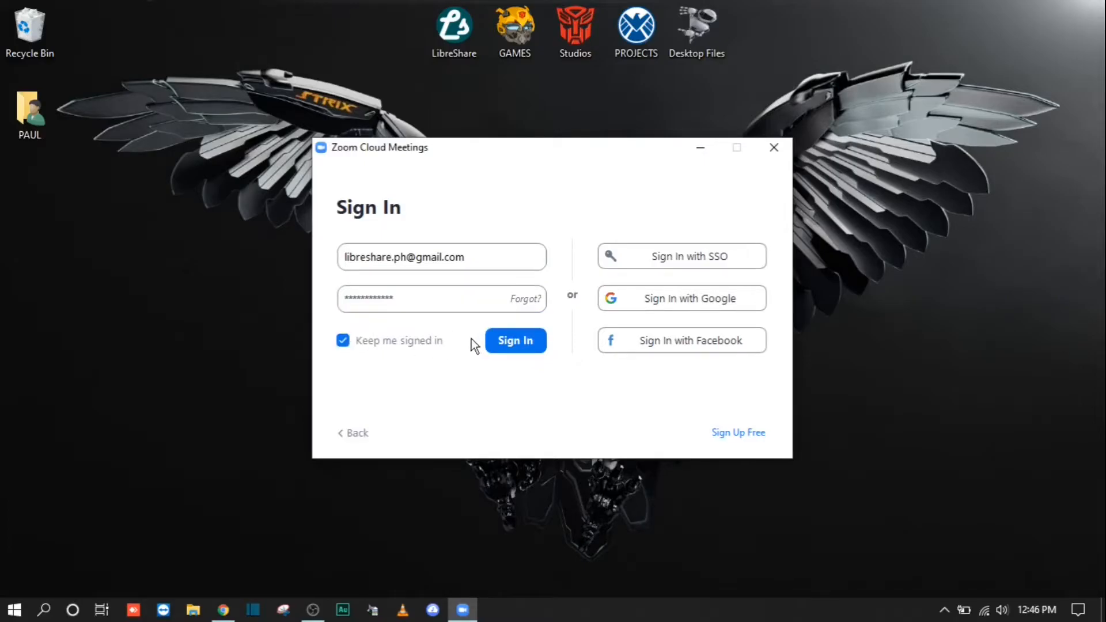
left_click(513, 342)
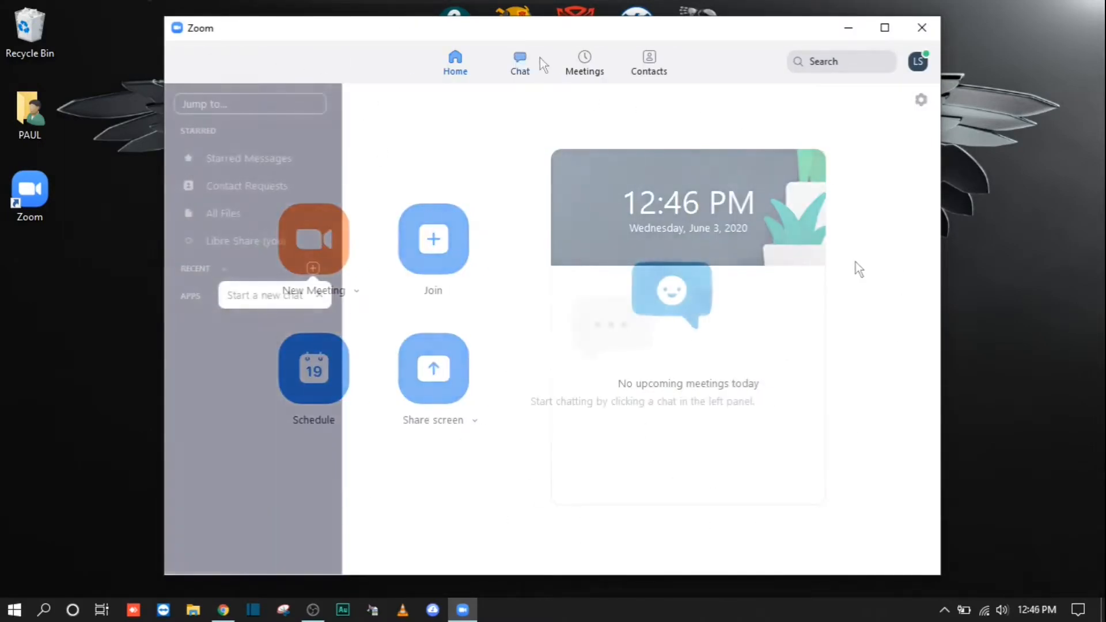
Step: Look through the client's Meetings and Contacts views and return to Home
left_click(584, 62)
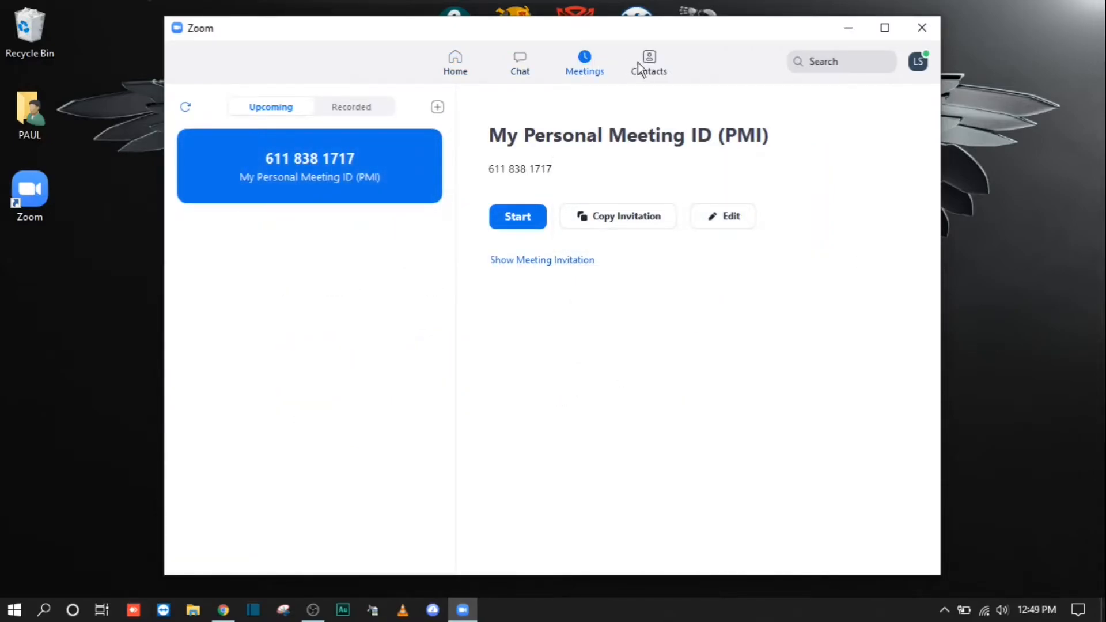
left_click(648, 64)
left_click(465, 62)
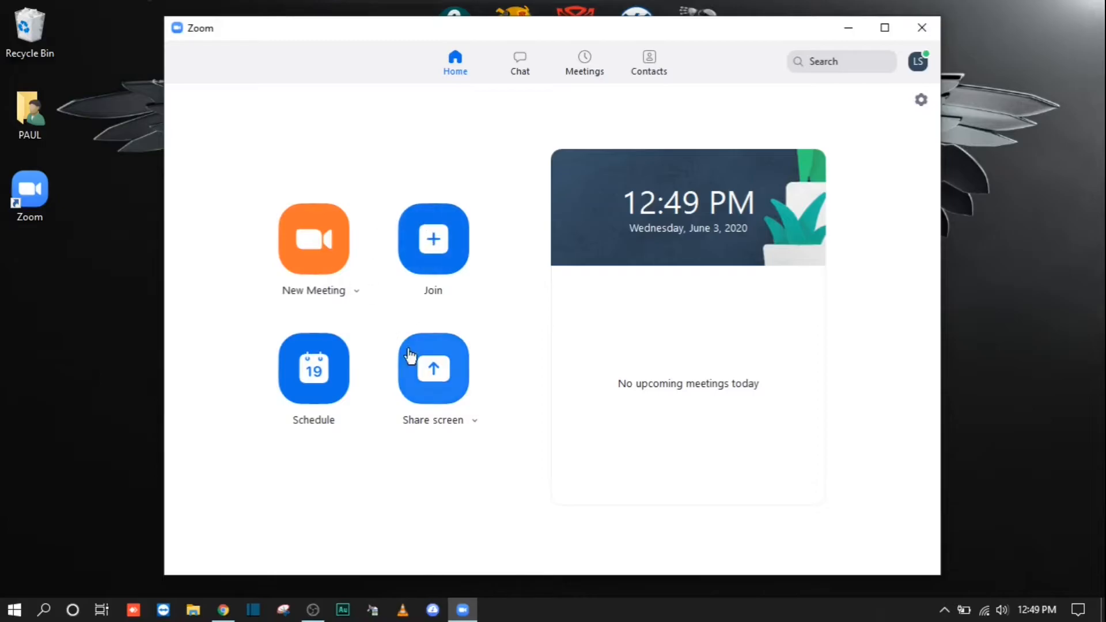
Step: Start scheduling a meeting and insert "First" before "Zoom Meeting" in its topic
left_click(316, 367)
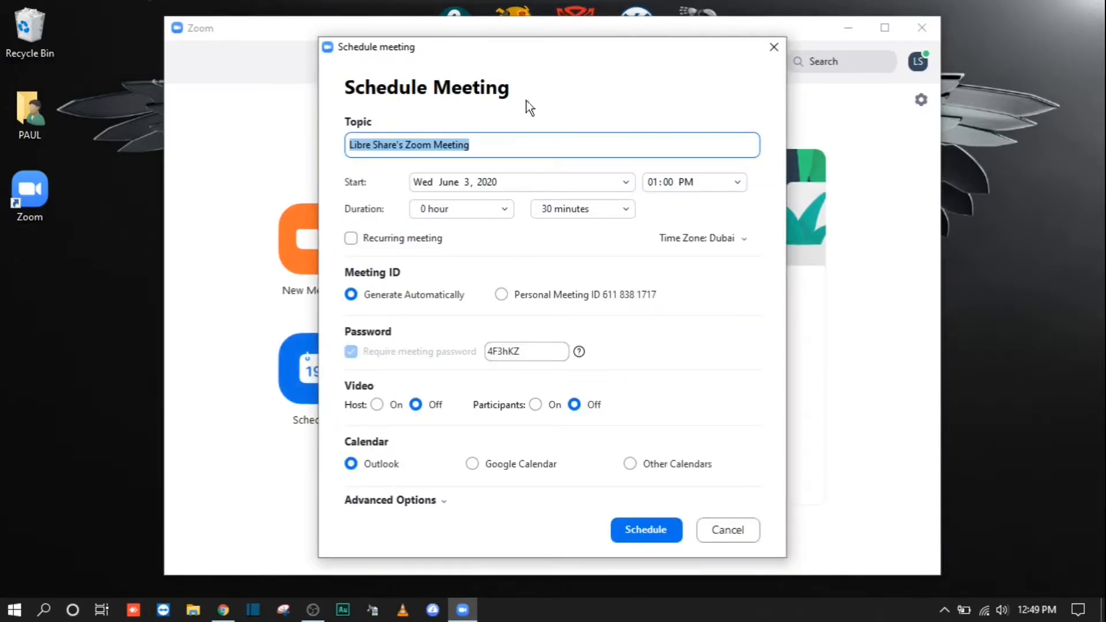
left_click(434, 144)
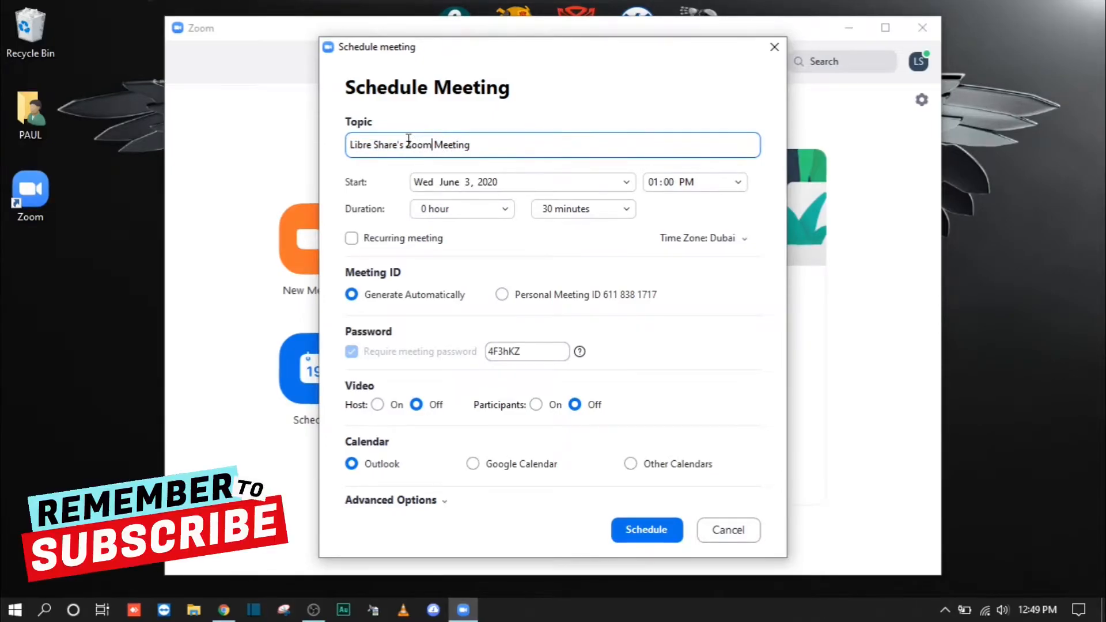
type("1s")
key("BackSpace")
key("BackSpace")
type("First")
Step: Set the meeting's start to Friday, June 5, 2020 at 12:00 PM, with a 30-minute duration and the Dubai time zone
left_click(568, 189)
left_click(569, 256)
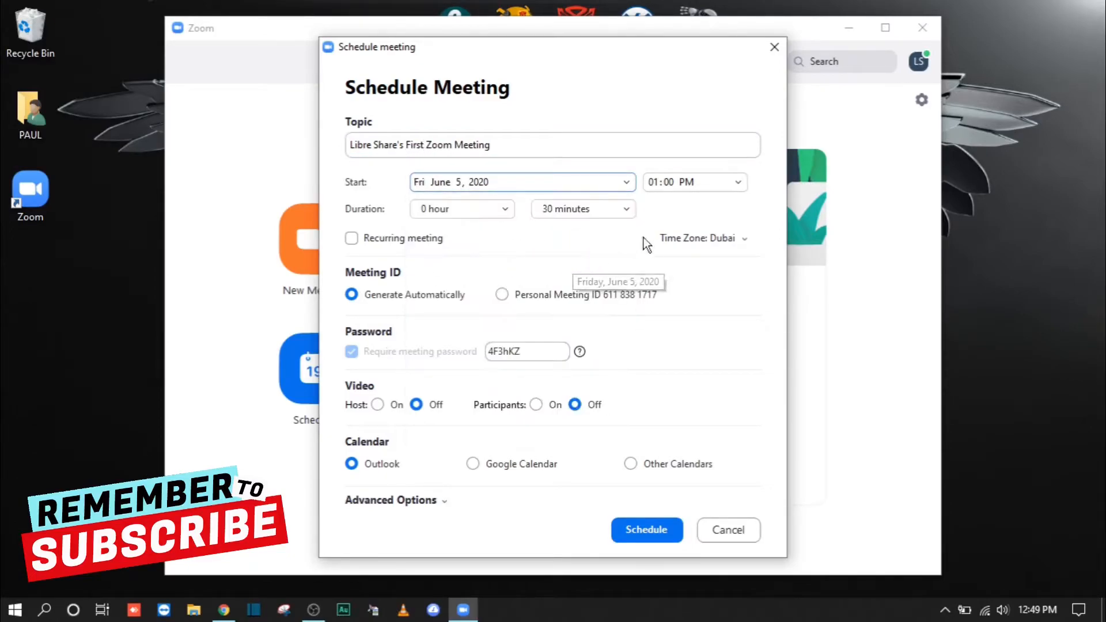
left_click(728, 183)
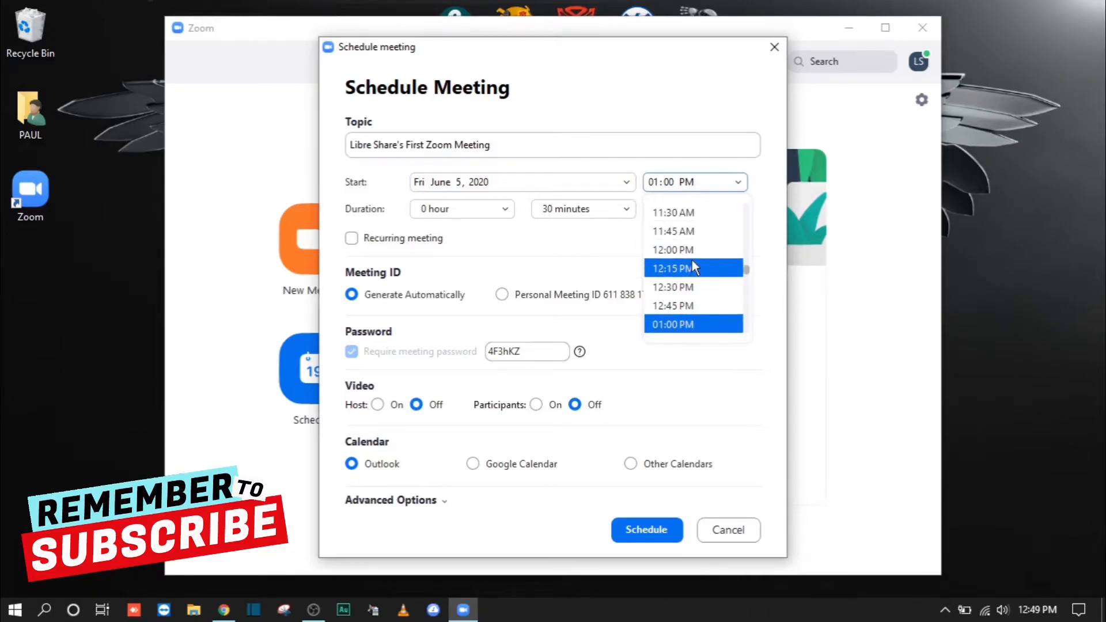
left_click(694, 250)
left_click(582, 214)
left_click(583, 213)
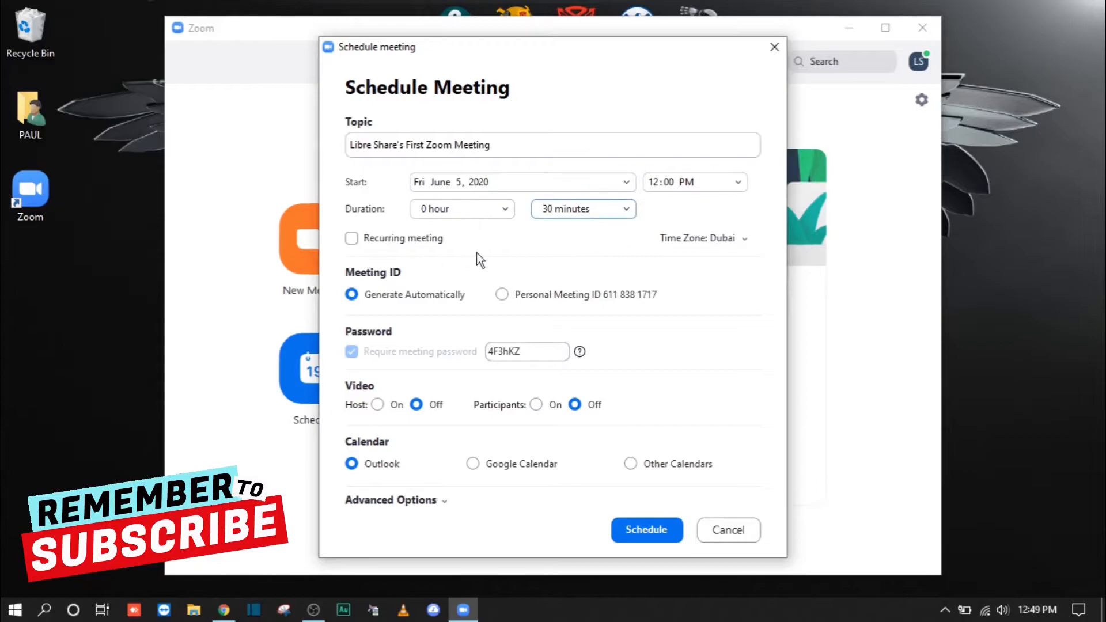
left_click(699, 237)
left_click(699, 238)
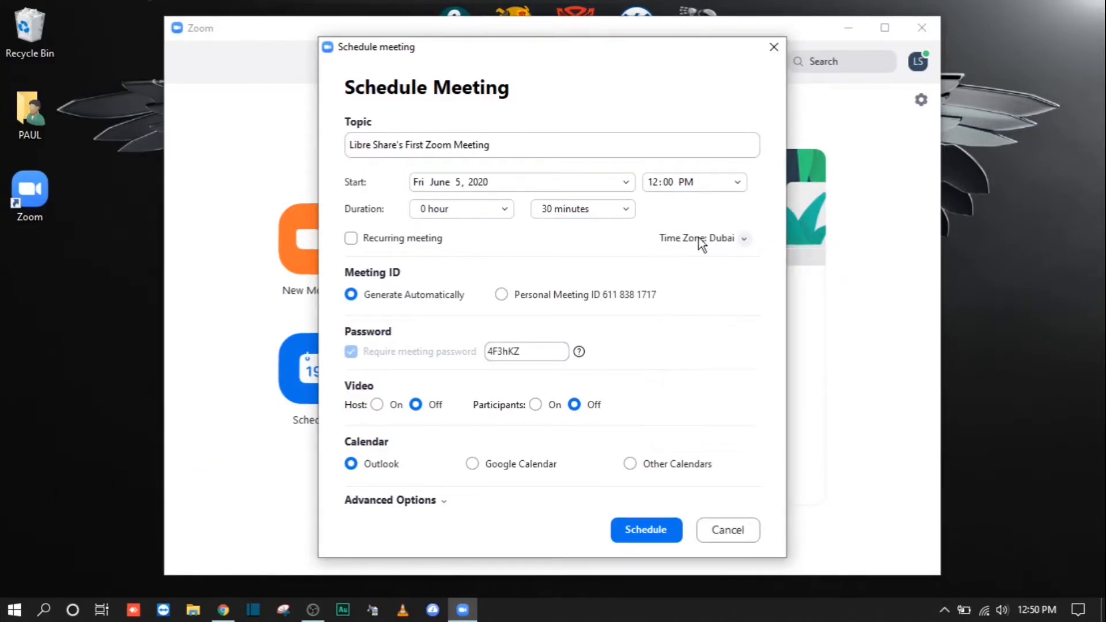
Step: Keep the meeting ID generated automatically and replace the suggested meeting password with a custom one
left_click(506, 293)
left_click(380, 292)
double_click(548, 355)
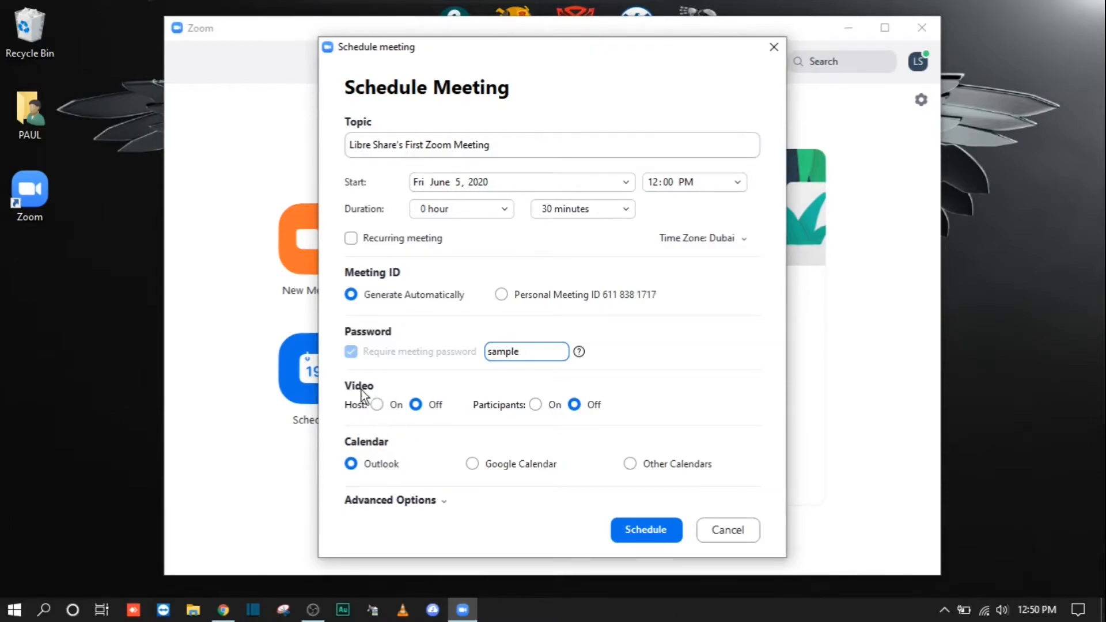
Step: Turn on host and participant video, choose Google Calendar, schedule the meeting and minimize the Google sign-in page
left_click(377, 404)
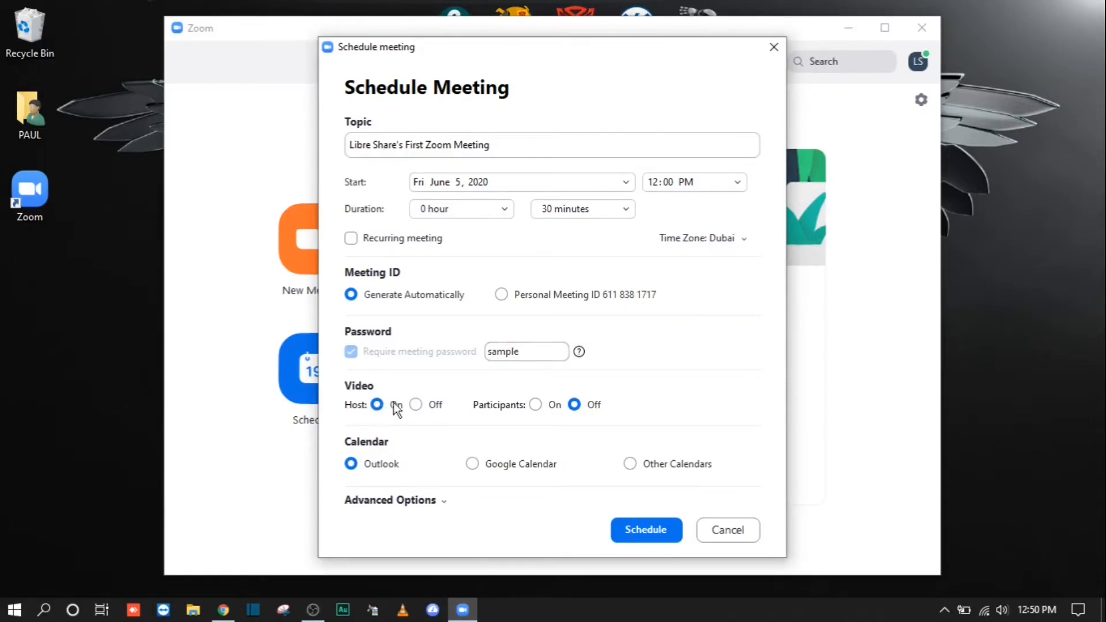
left_click(536, 405)
left_click(476, 469)
left_click(676, 532)
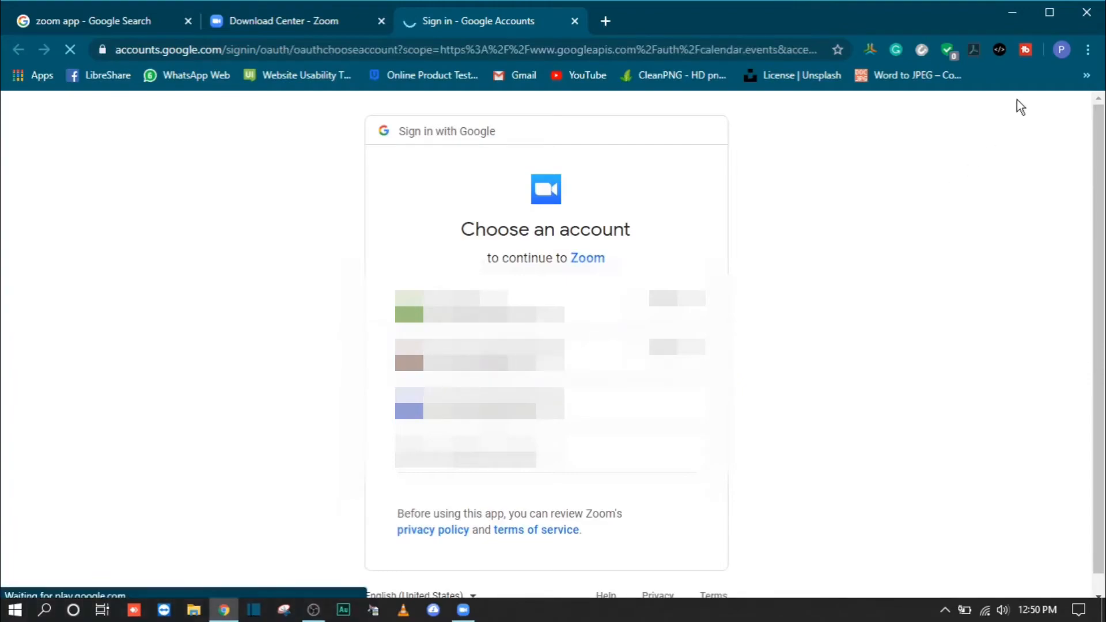
left_click(1023, 12)
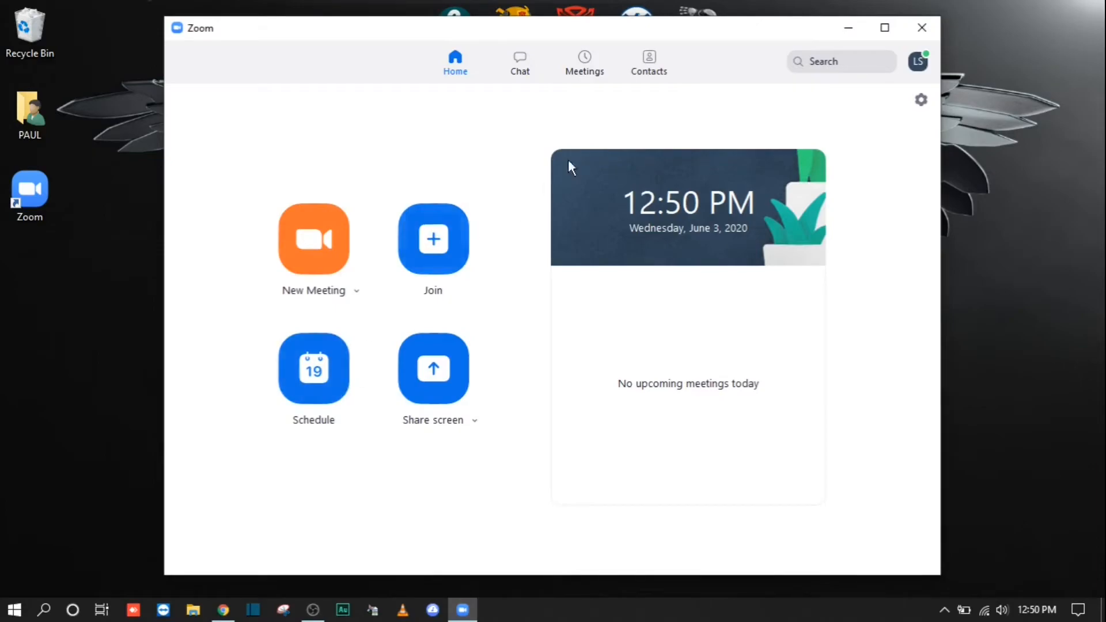
Step: Copy the scheduled meeting's invitation, paste it into a new Notepad document and minimize Notepad
left_click(586, 63)
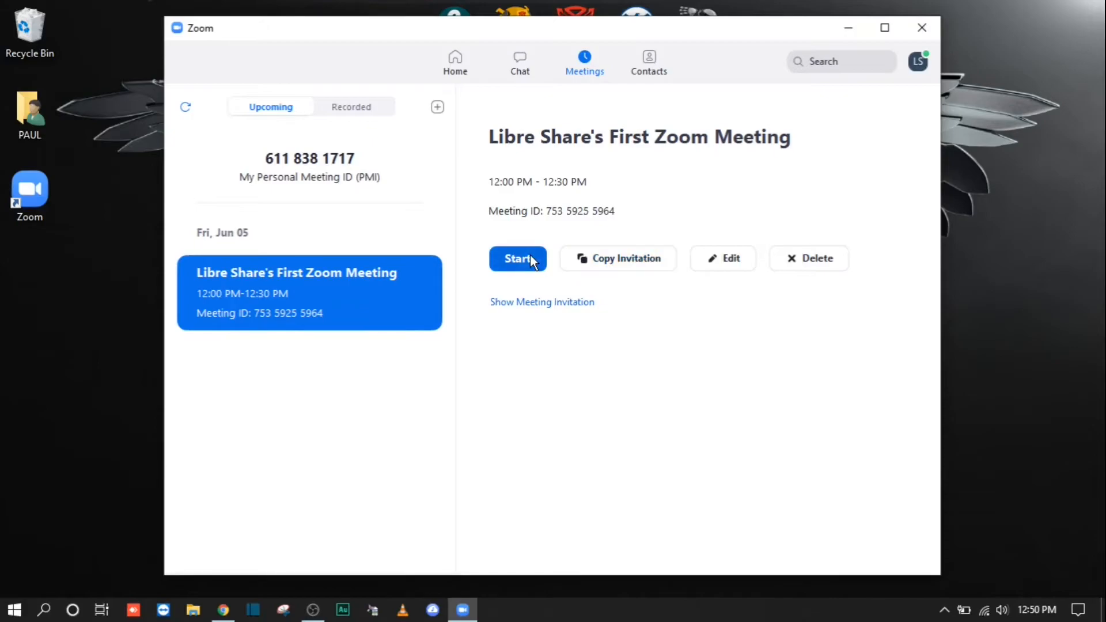
left_click(625, 264)
key("super+s")
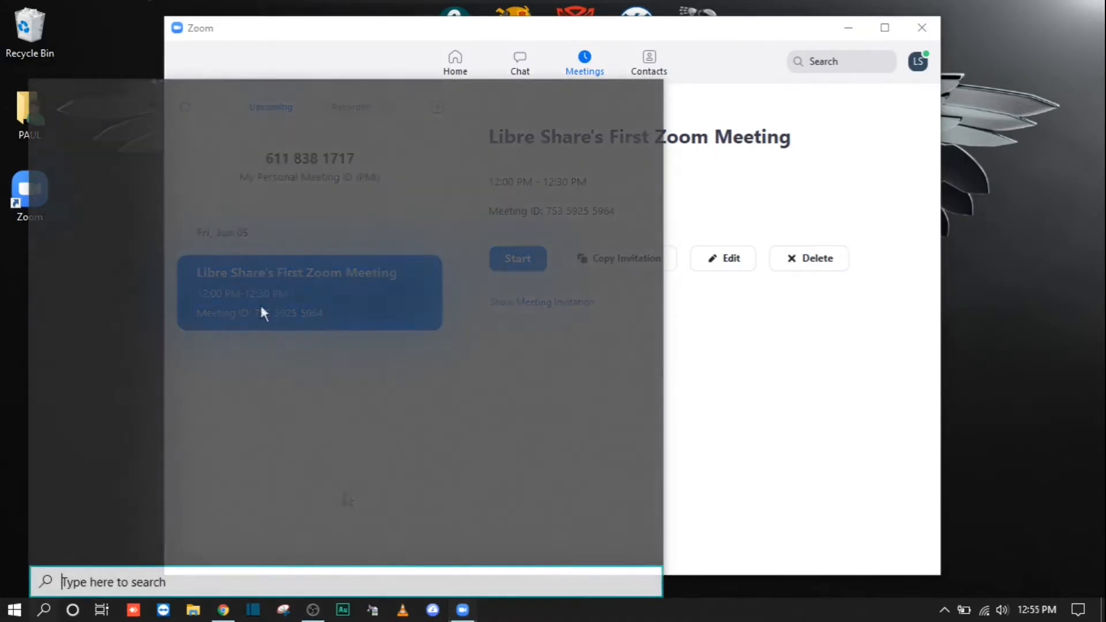
type("notepad")
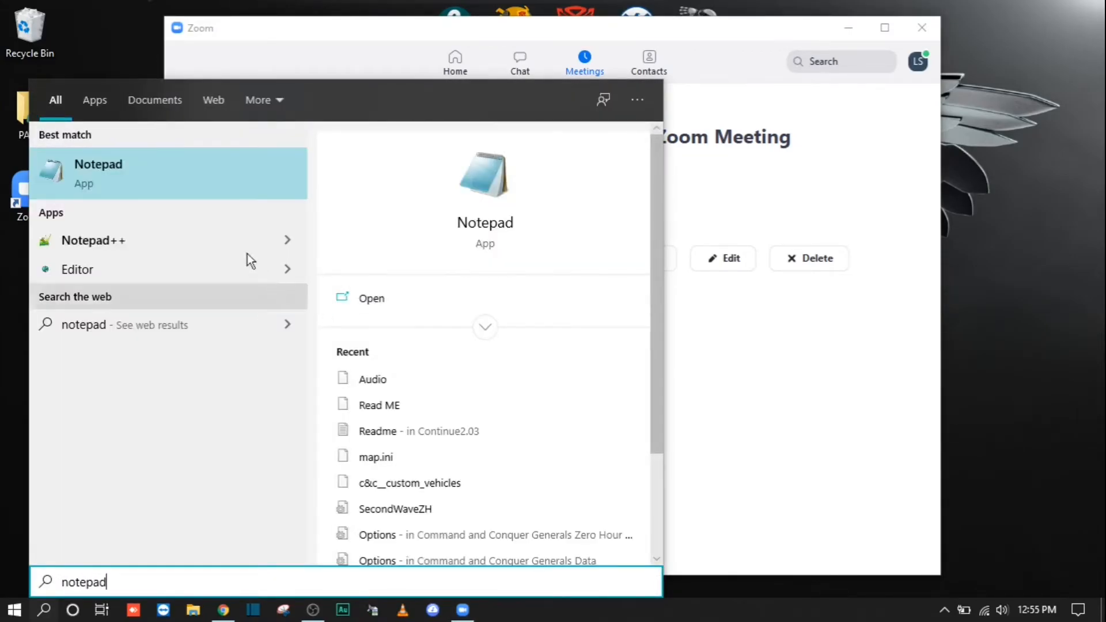
left_click(134, 176)
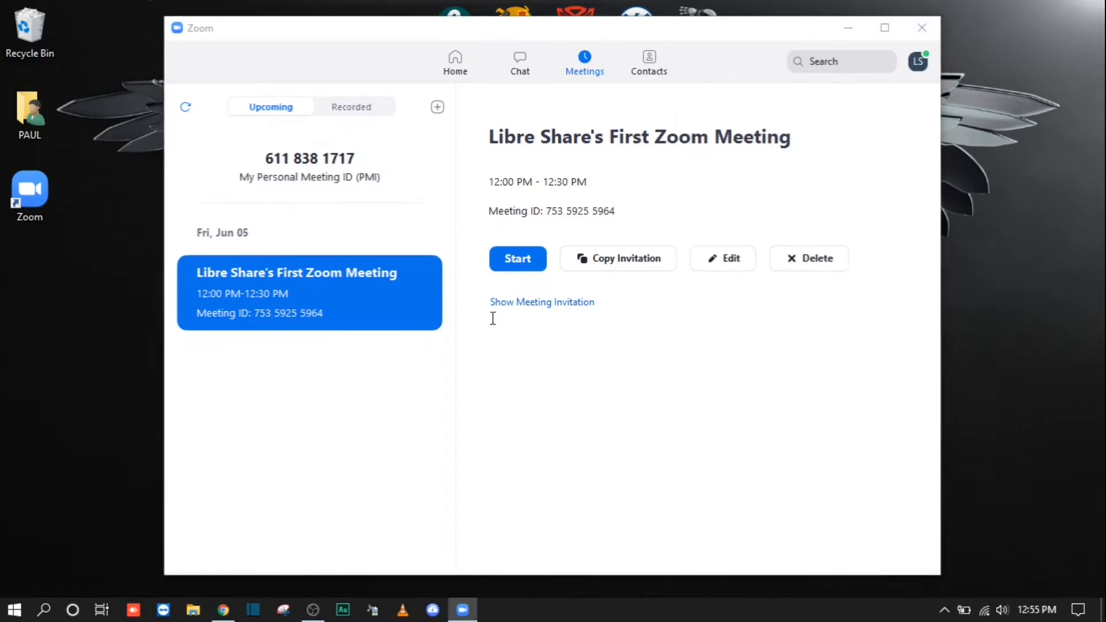
key("ctrl+v")
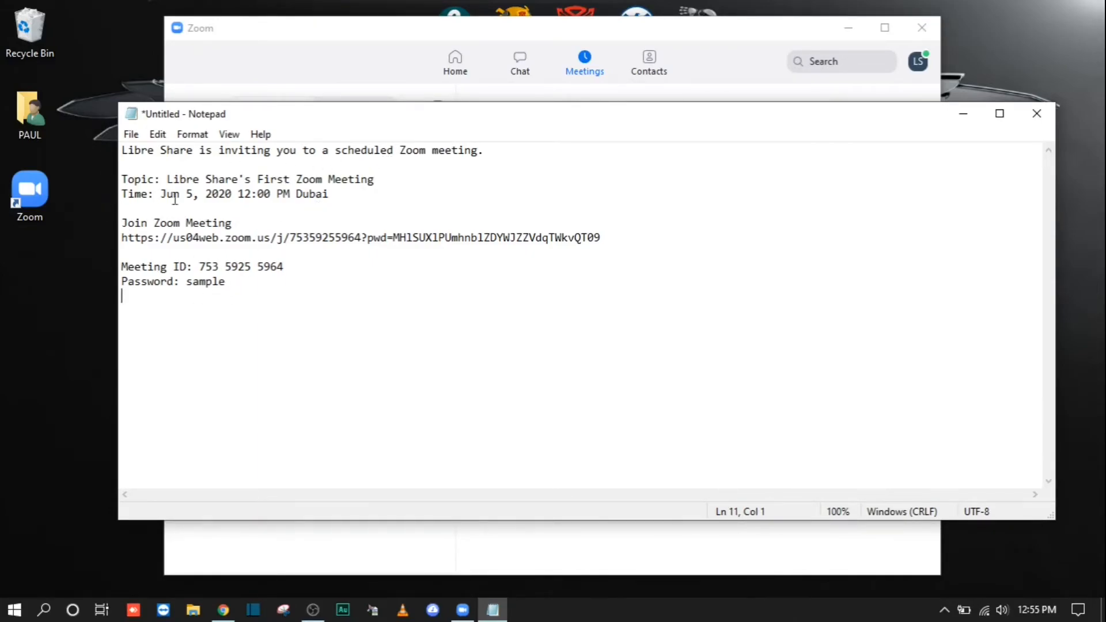
left_click(962, 115)
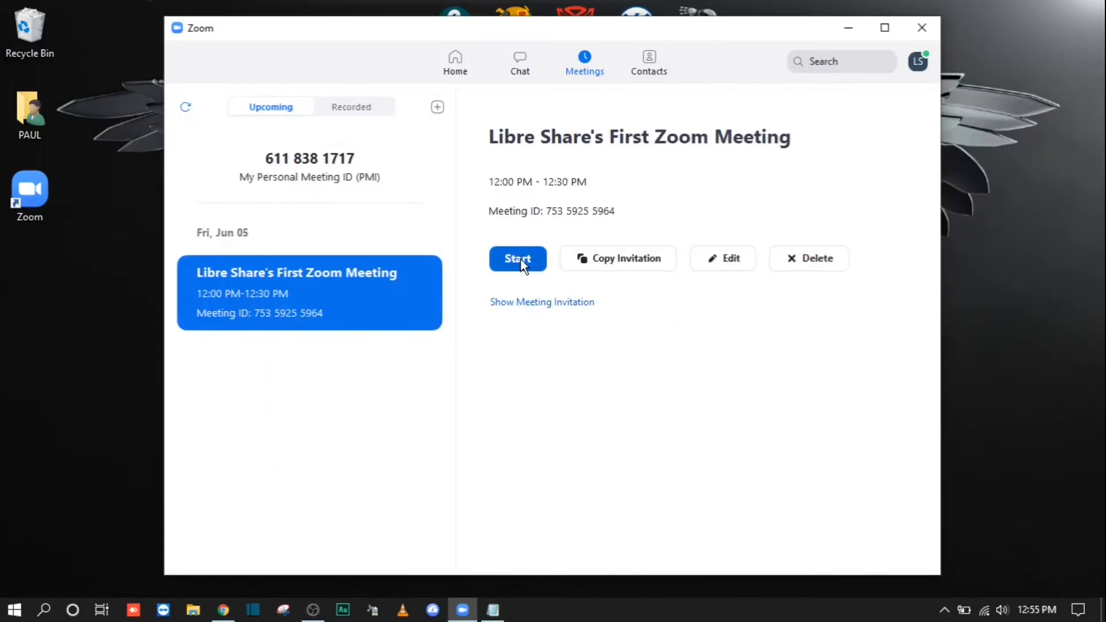
Step: Start the scheduled meeting with computer audio, and switch the microphone and video off and back on
left_click(523, 254)
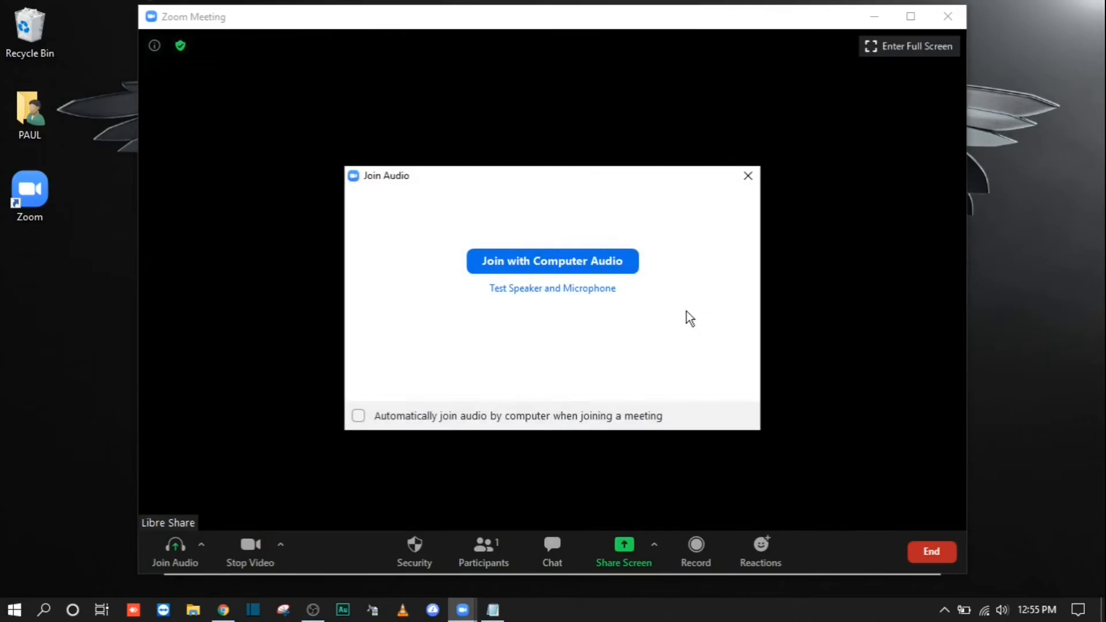
left_click(554, 261)
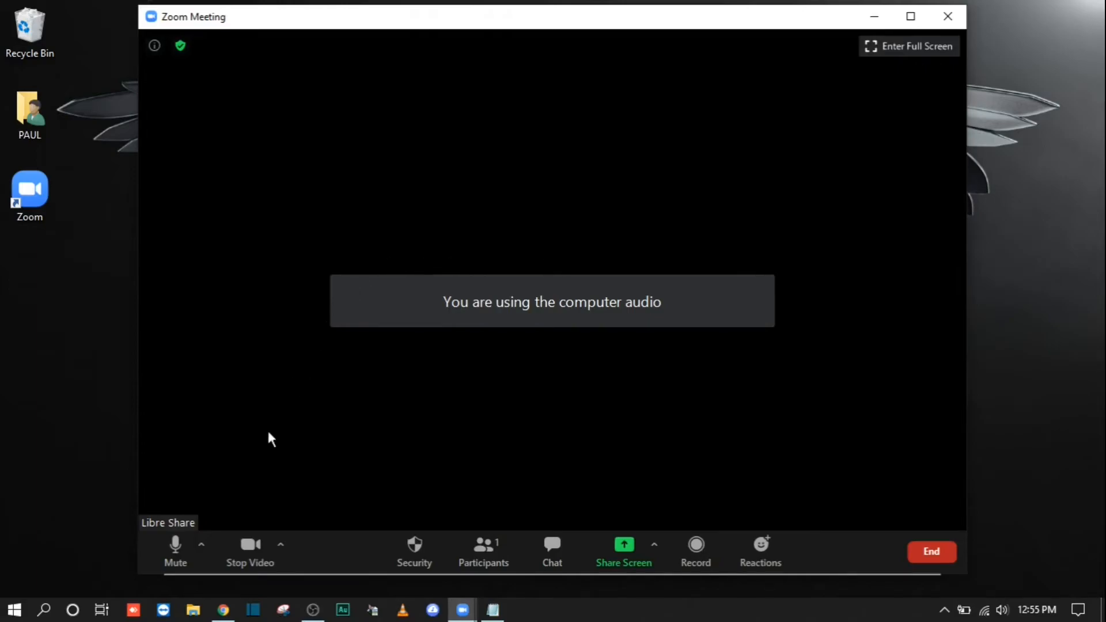
left_click(181, 554)
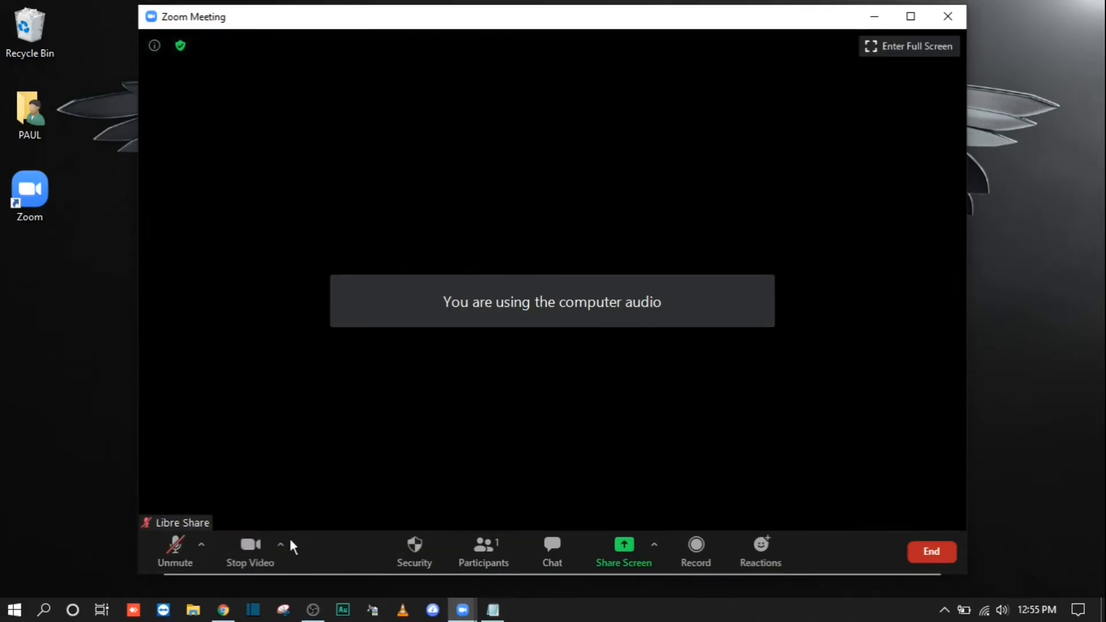
left_click(249, 552)
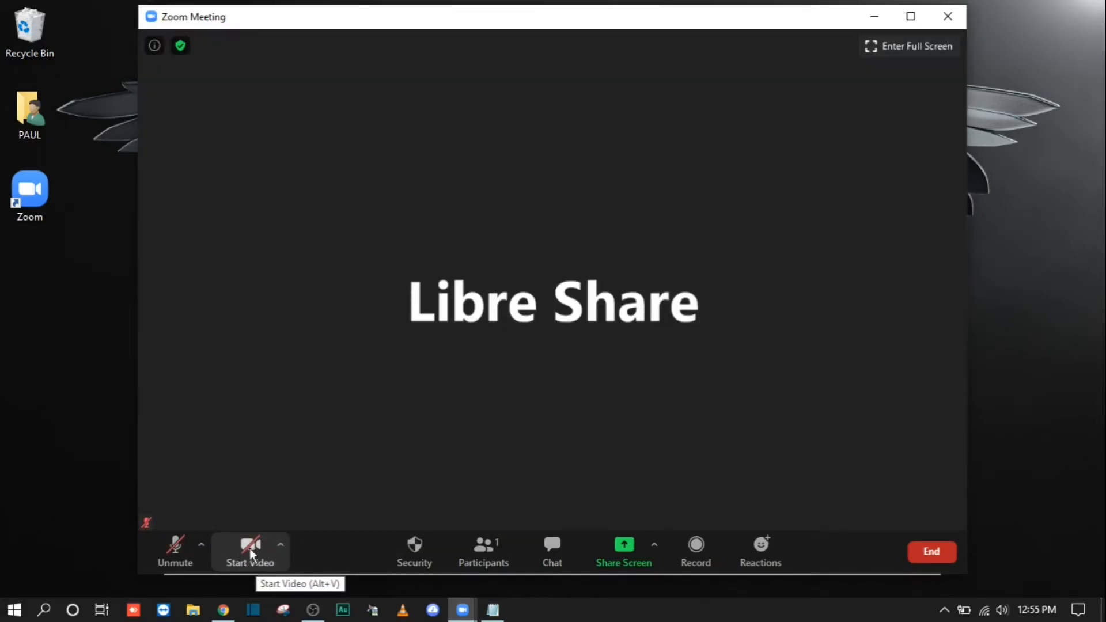
left_click(252, 553)
left_click(170, 554)
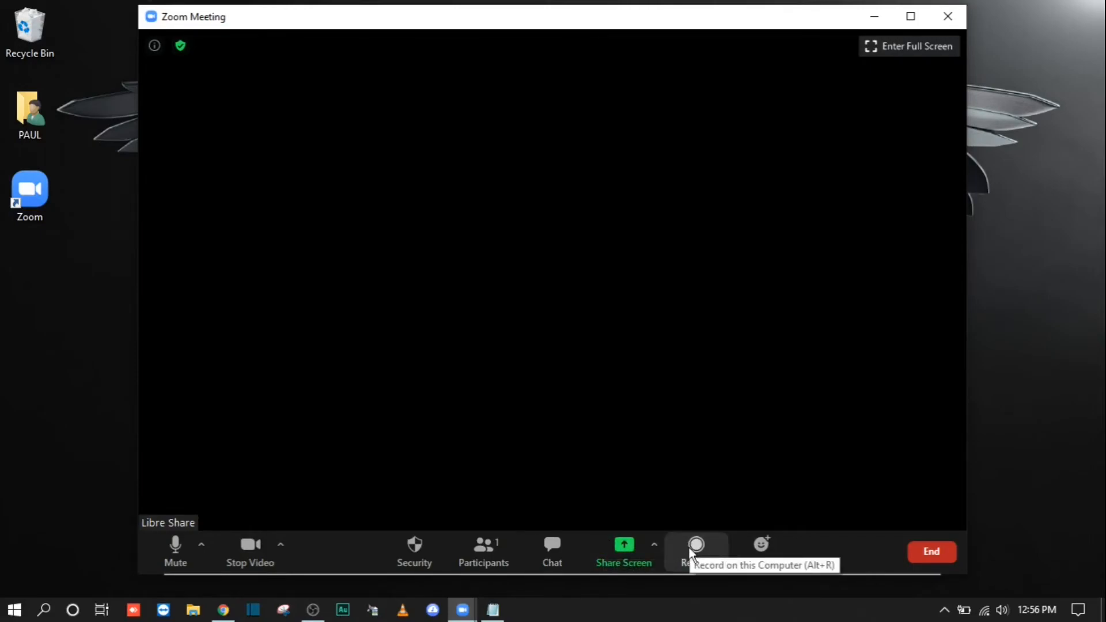
Step: View the meeting's screen sharing options and end the meeting for all
left_click(653, 547)
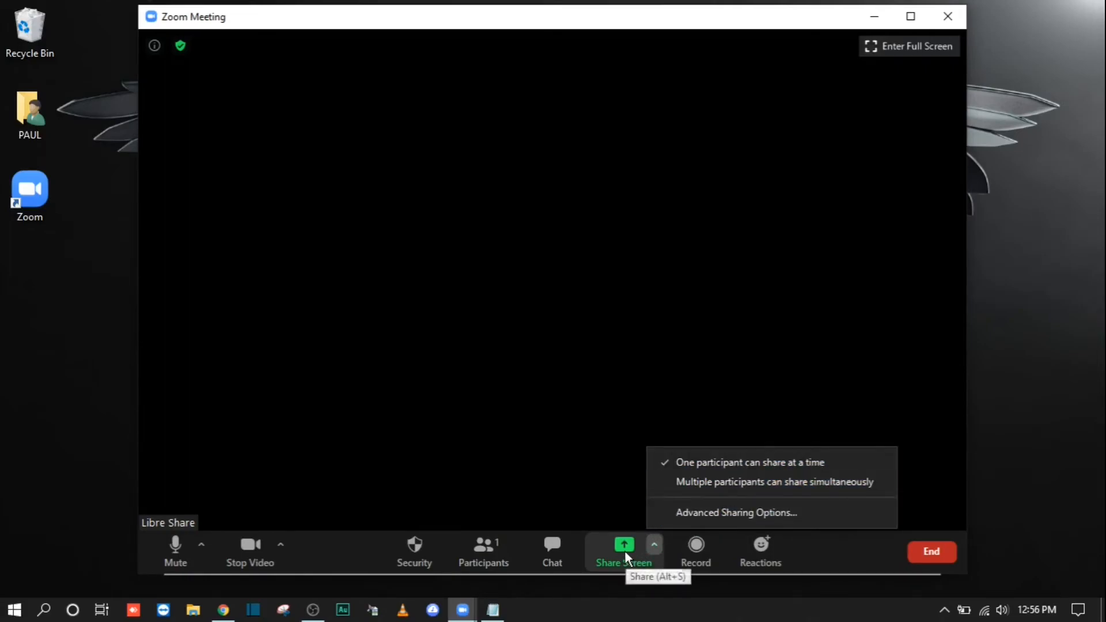
left_click(578, 406)
left_click(950, 552)
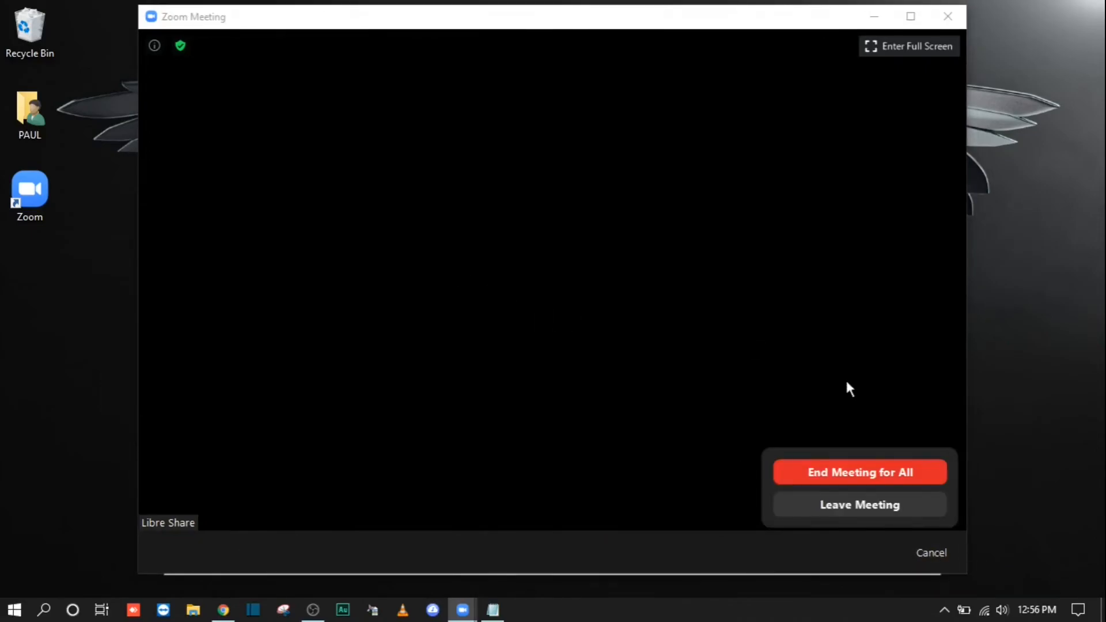
left_click(835, 464)
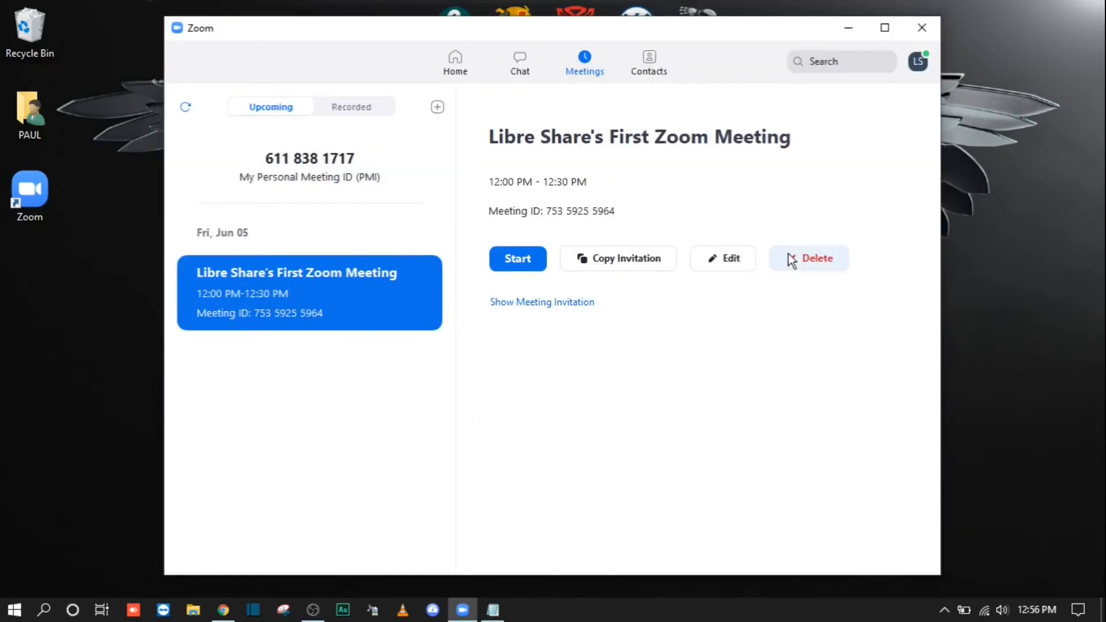
Step: Open the Join Meeting form from Home and paste in the meeting ID copied from the Notepad invitation
left_click(455, 63)
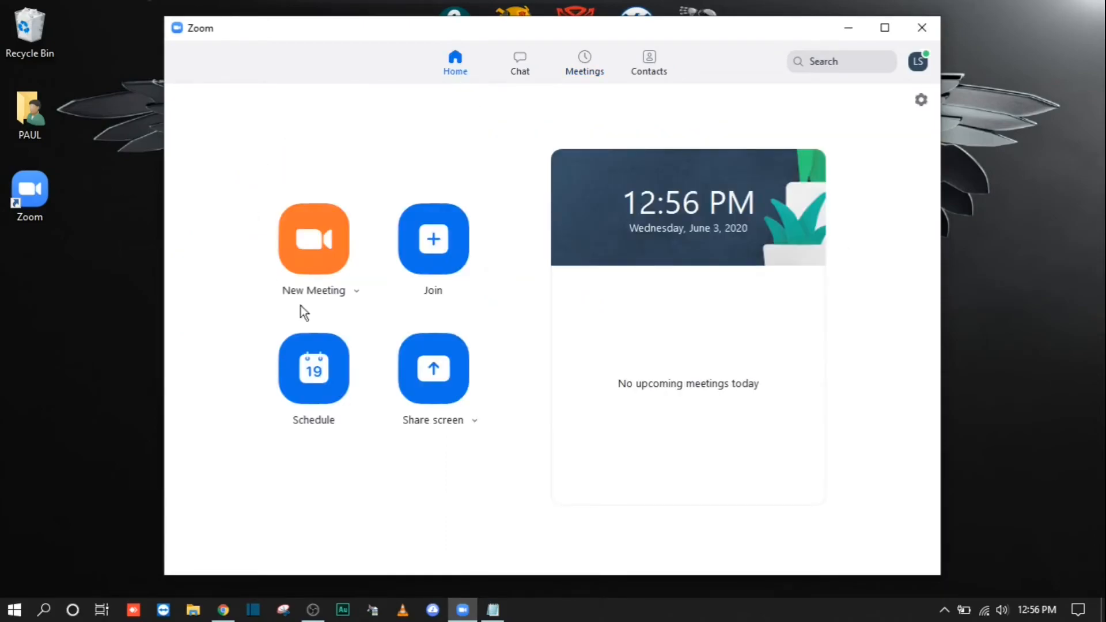
left_click(437, 237)
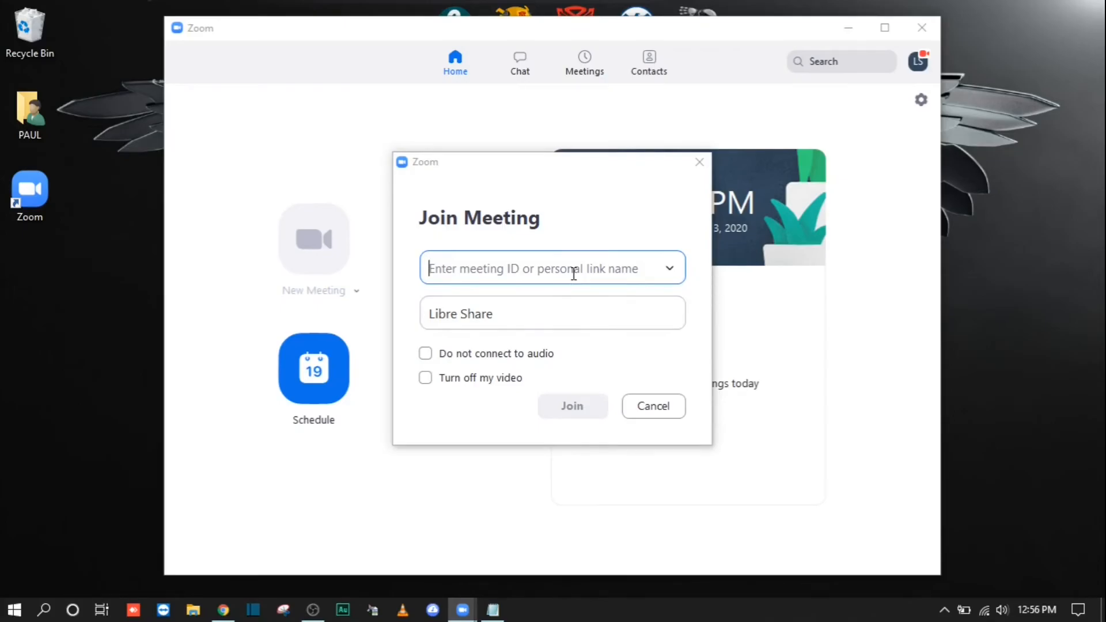
left_click(492, 610)
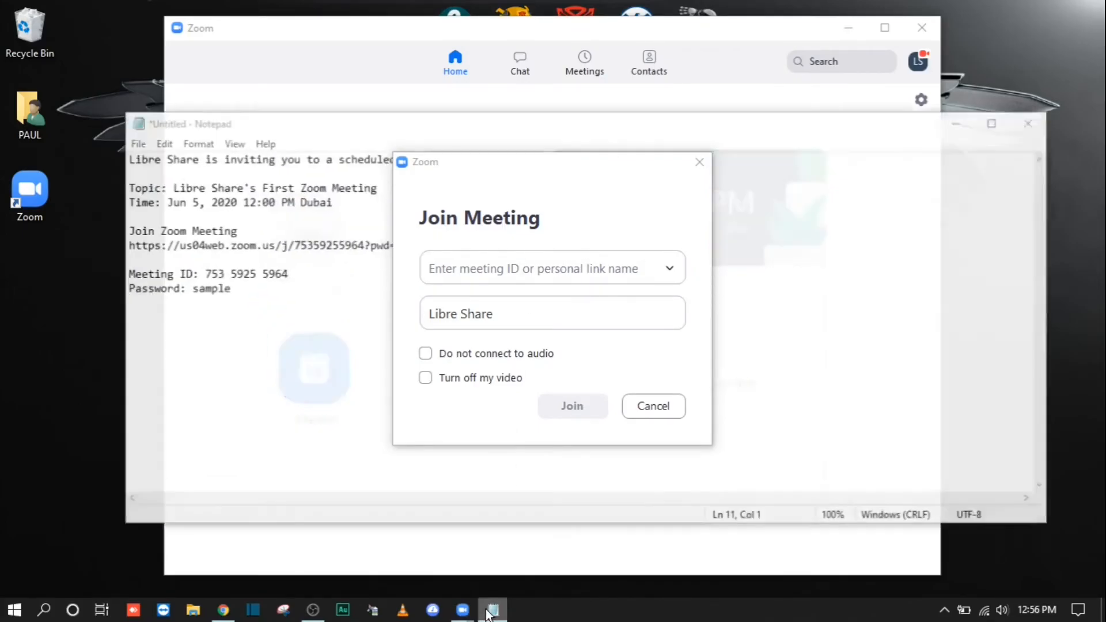
left_click_drag(299, 123, 196, 241)
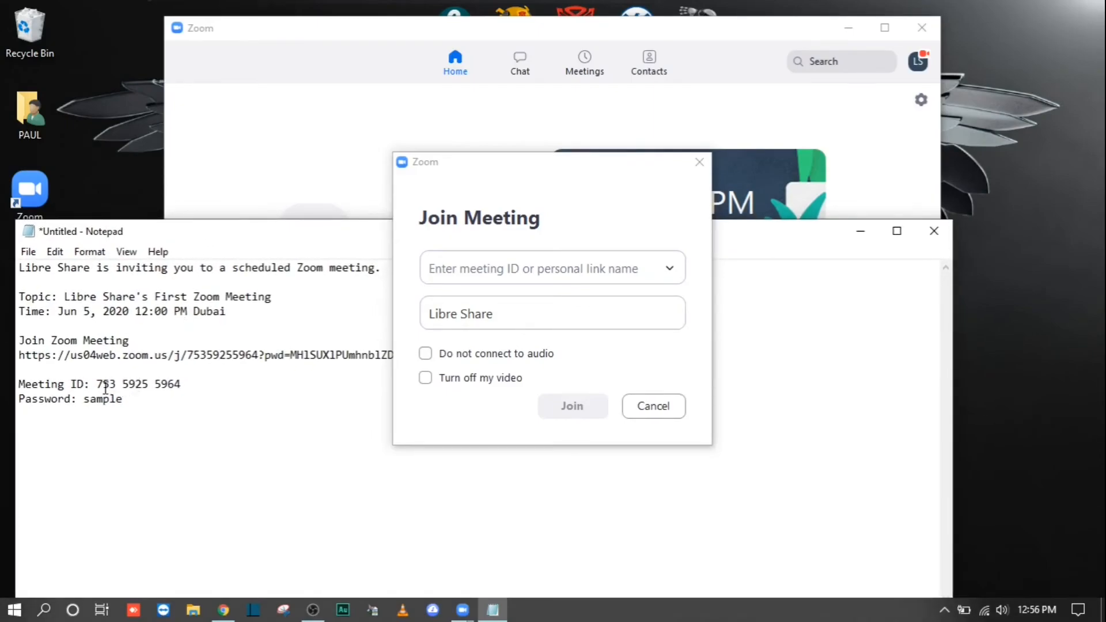
left_click_drag(96, 383, 188, 381)
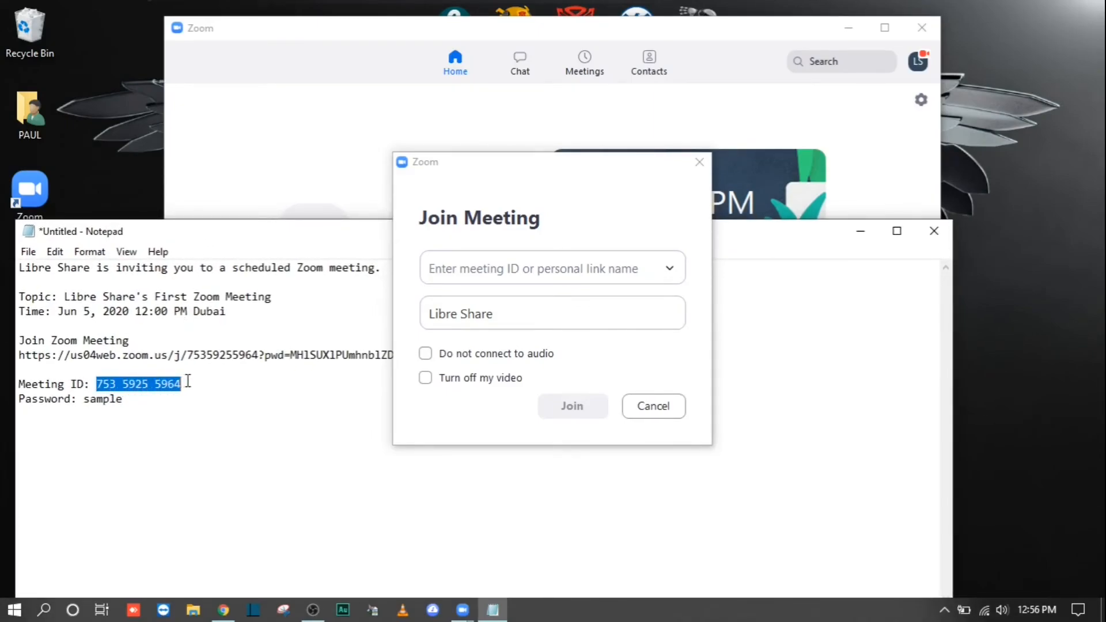
right_click(161, 384)
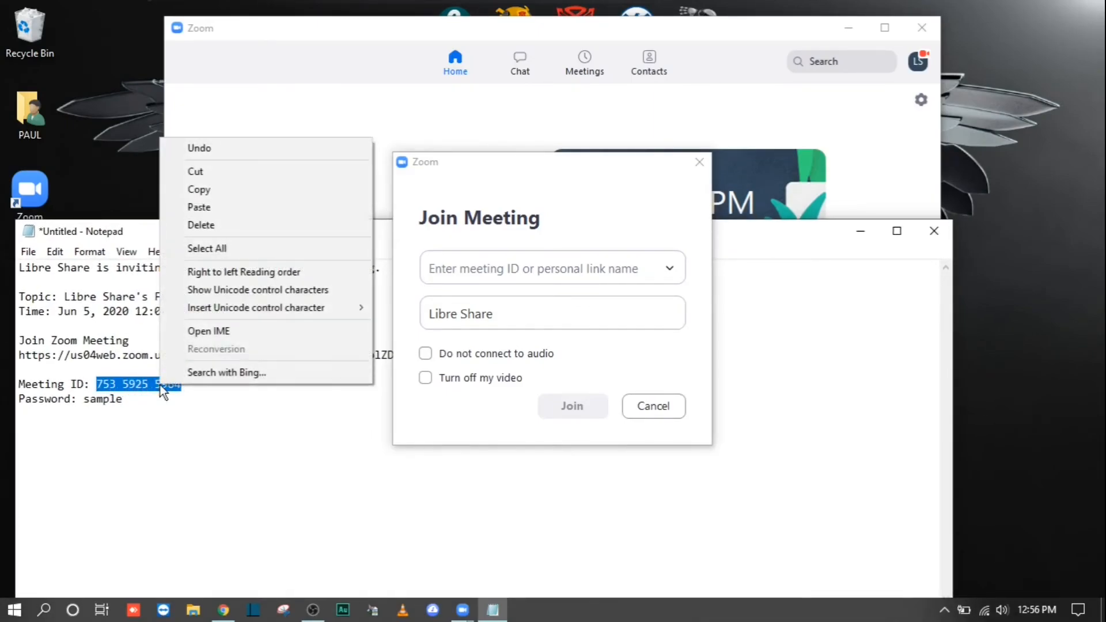
left_click(198, 191)
left_click(449, 257)
right_click(455, 265)
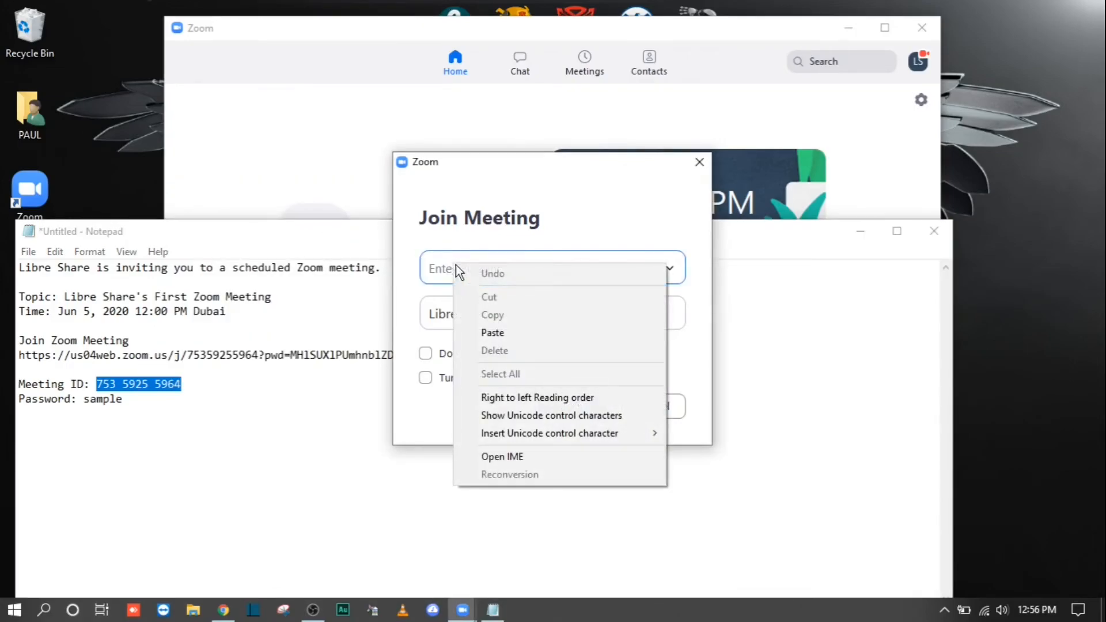
left_click(507, 331)
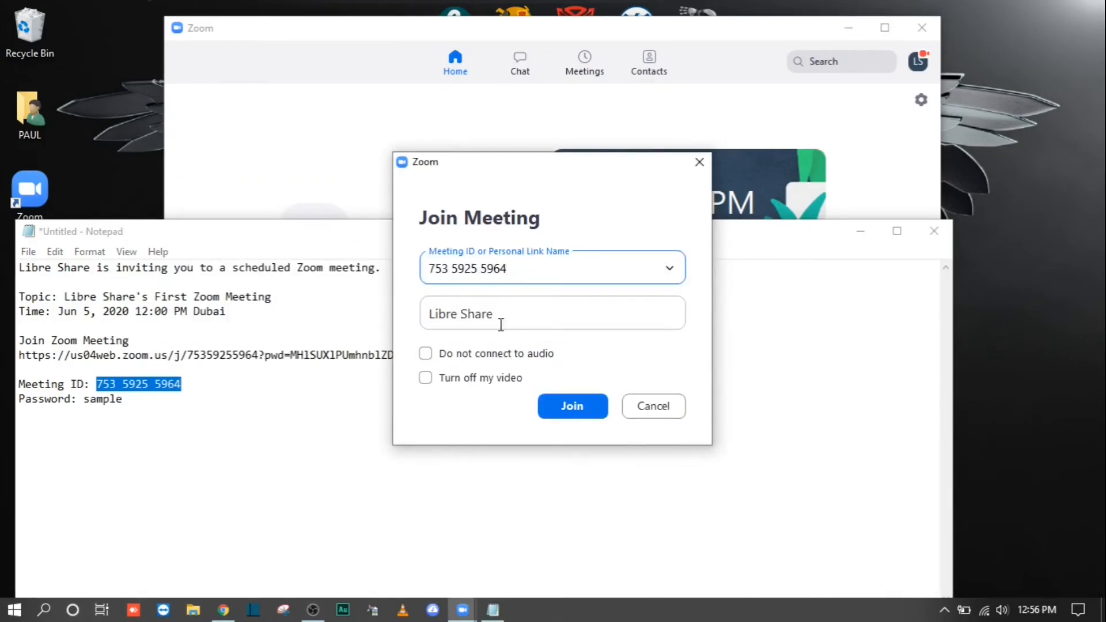
Step: Join the meeting with computer audio and end it for all
left_click(585, 403)
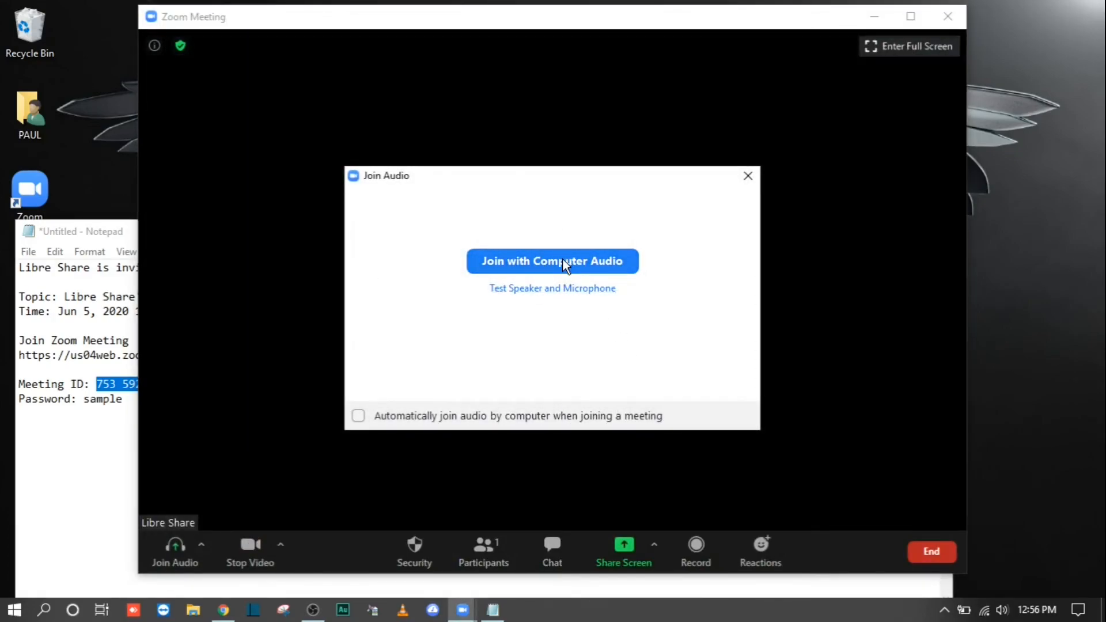
left_click(565, 266)
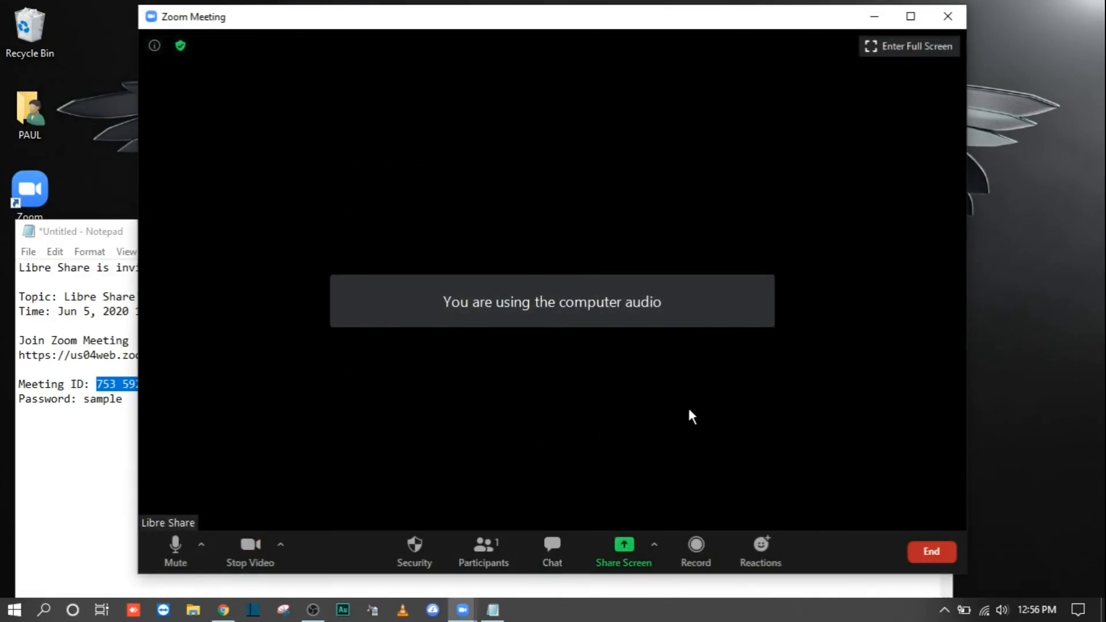
left_click(931, 551)
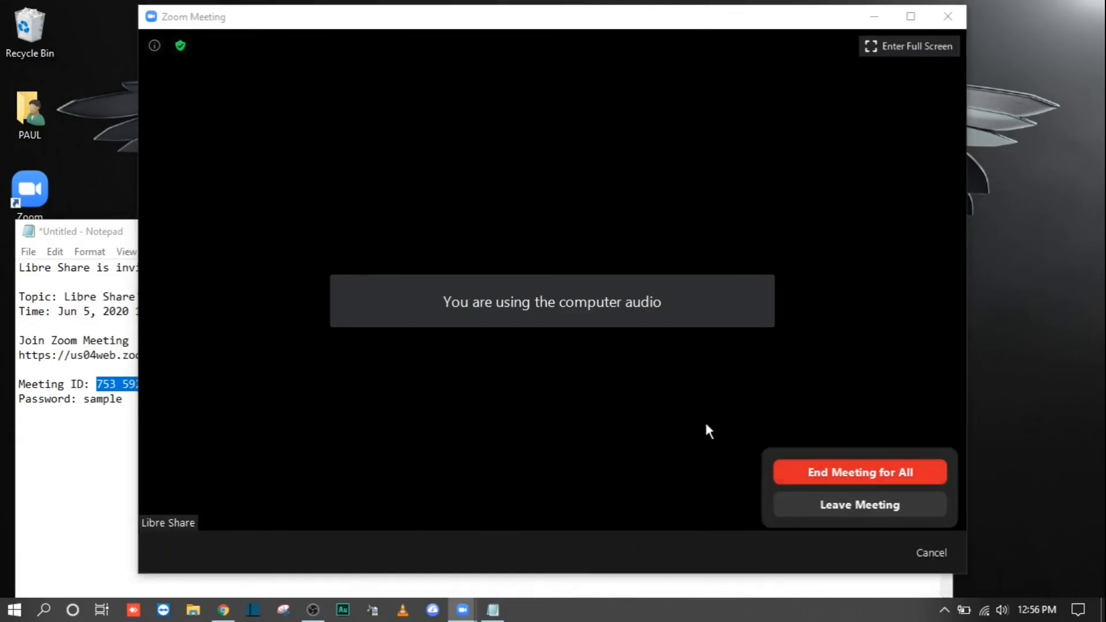
left_click(884, 477)
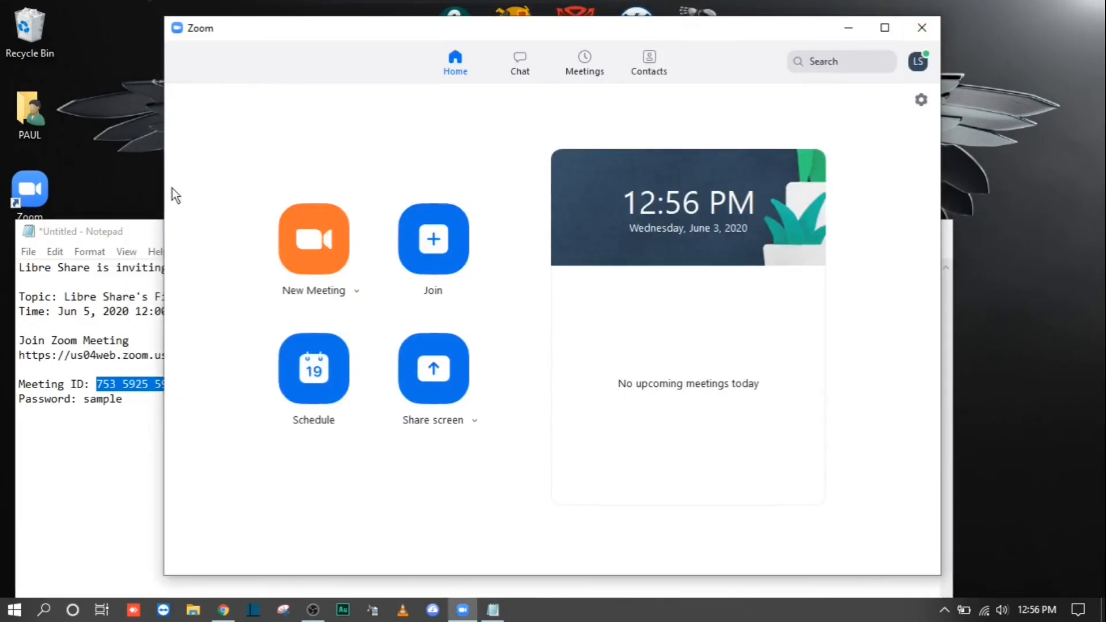
Step: Close the Notepad invitation document without saving it
left_click(118, 233)
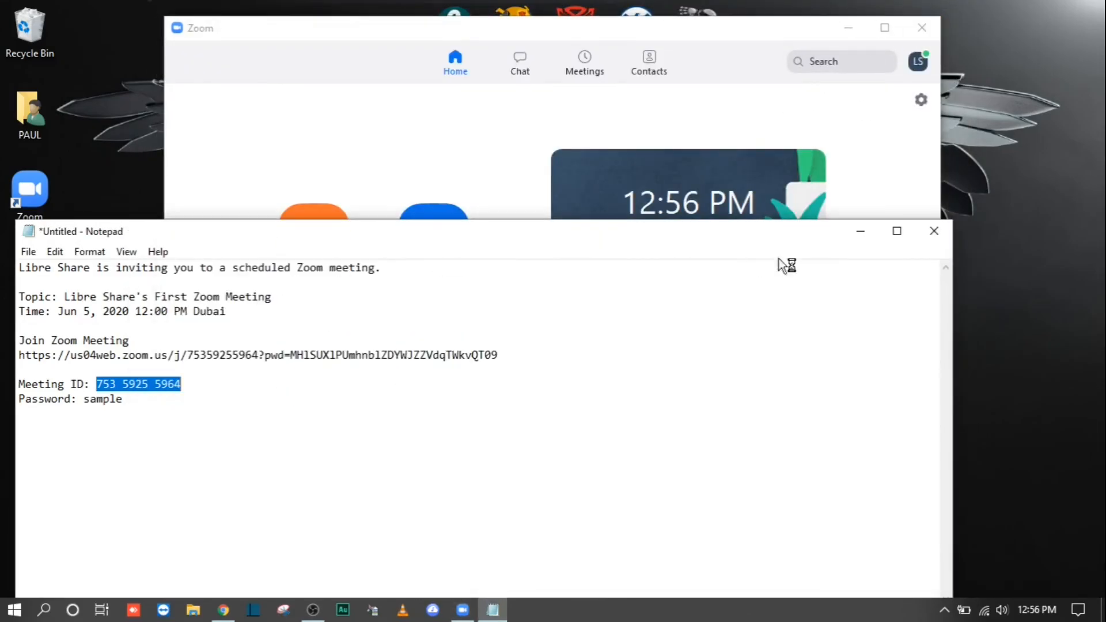
left_click(928, 233)
left_click(572, 304)
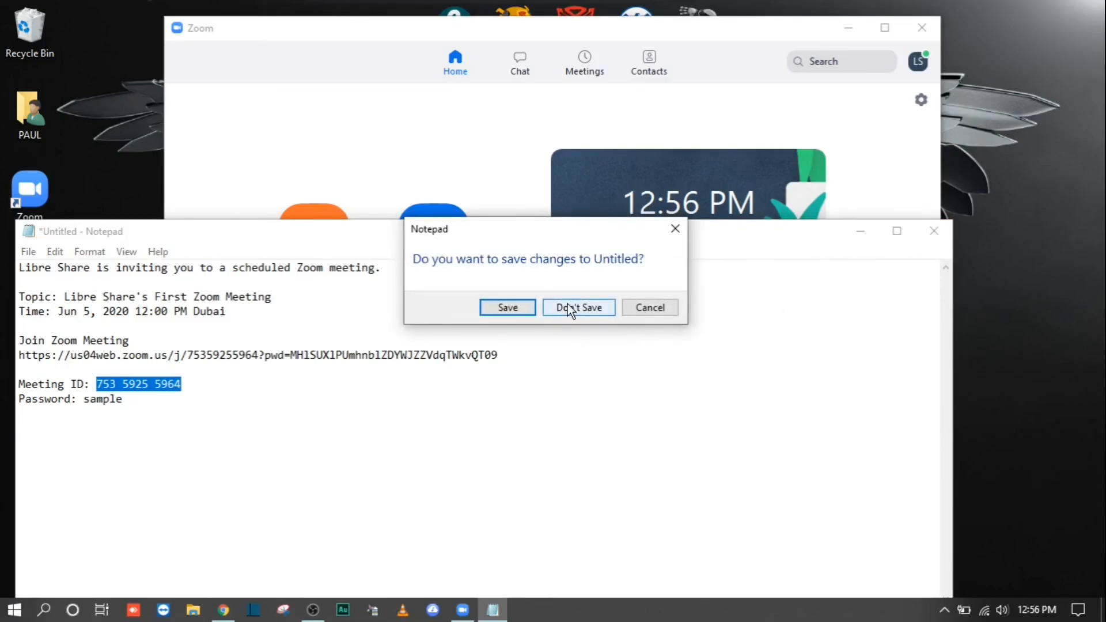